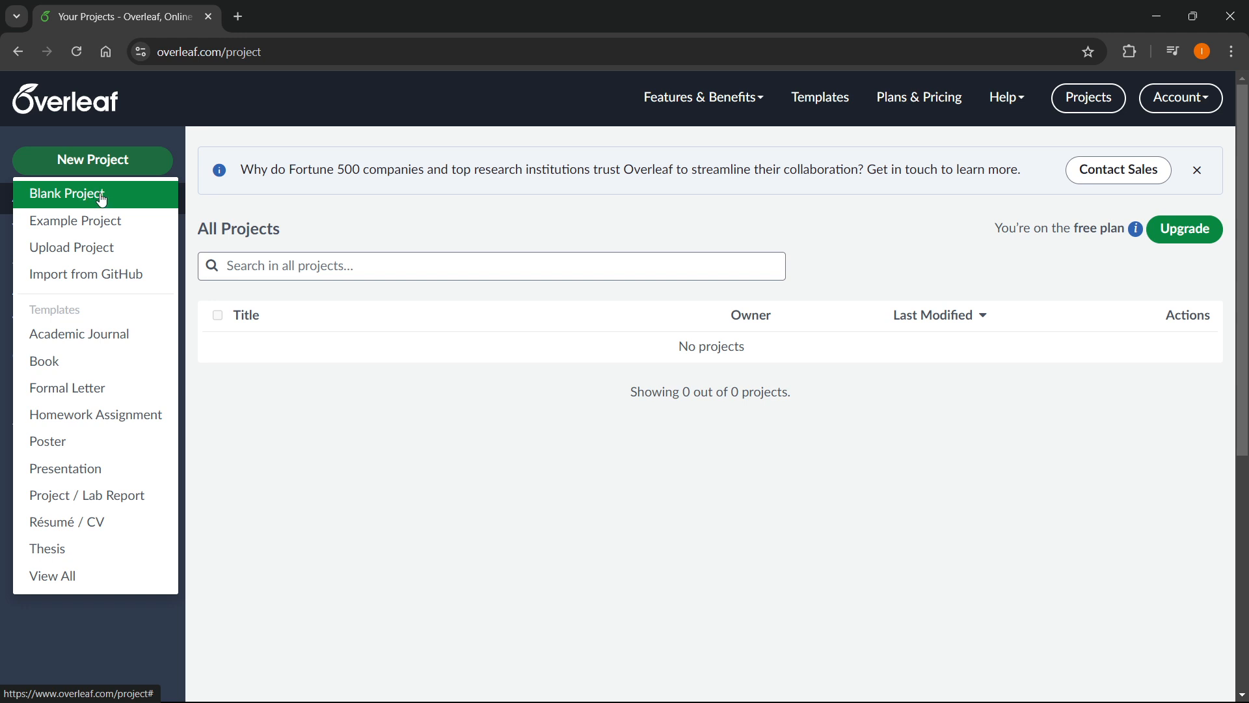
Create a new blank project named "Reference :)".
click(100, 192)
text(Reference)
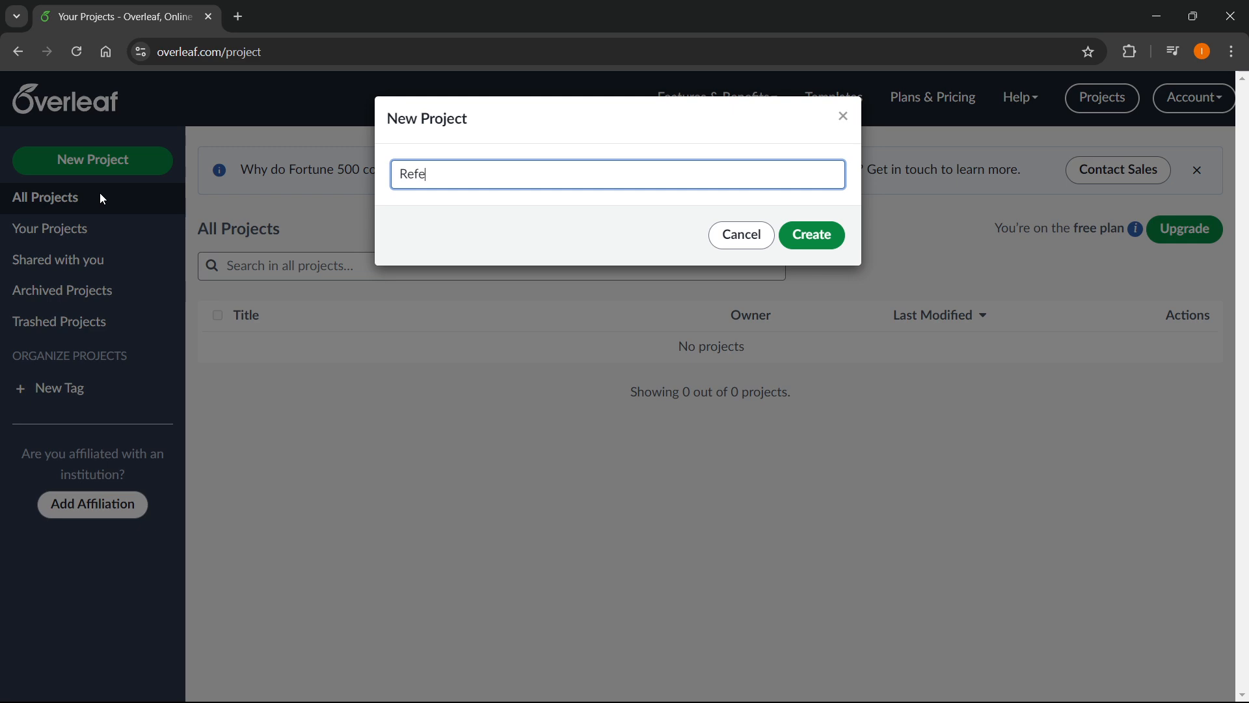
text( :))
click(814, 235)
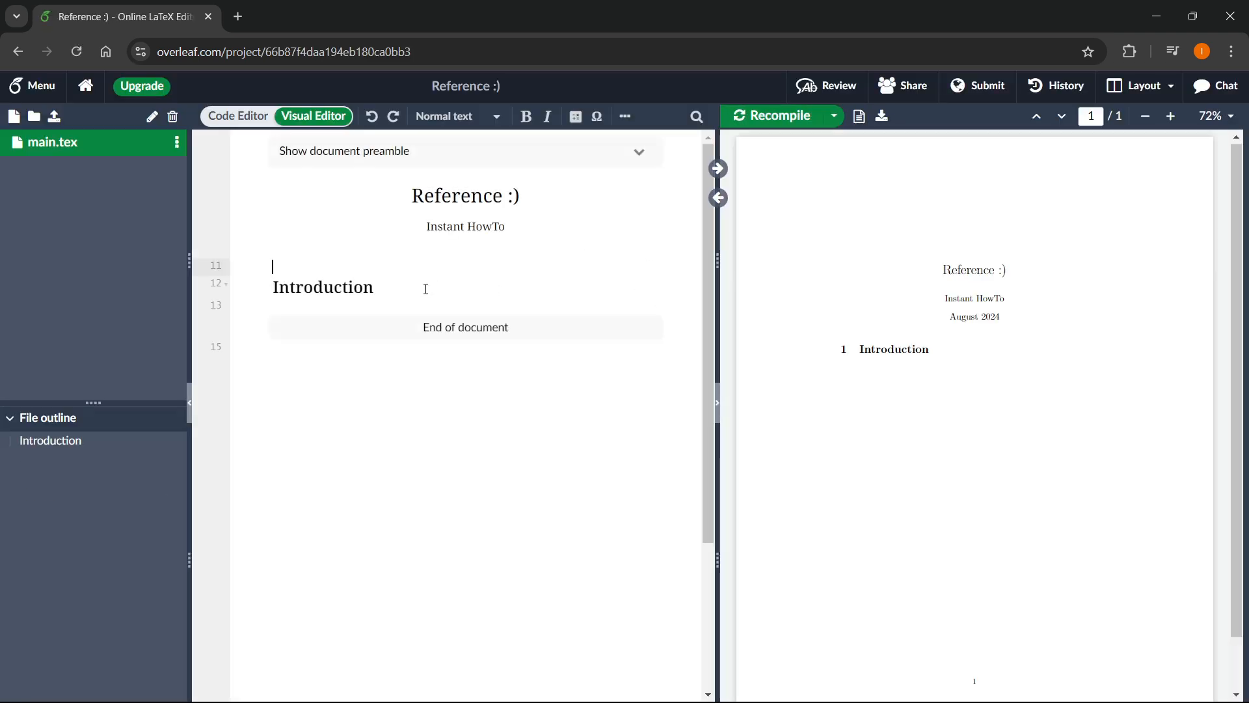
Delete the Introduction section heading from the body of main.tex.
drag(400, 290, 273, 288)
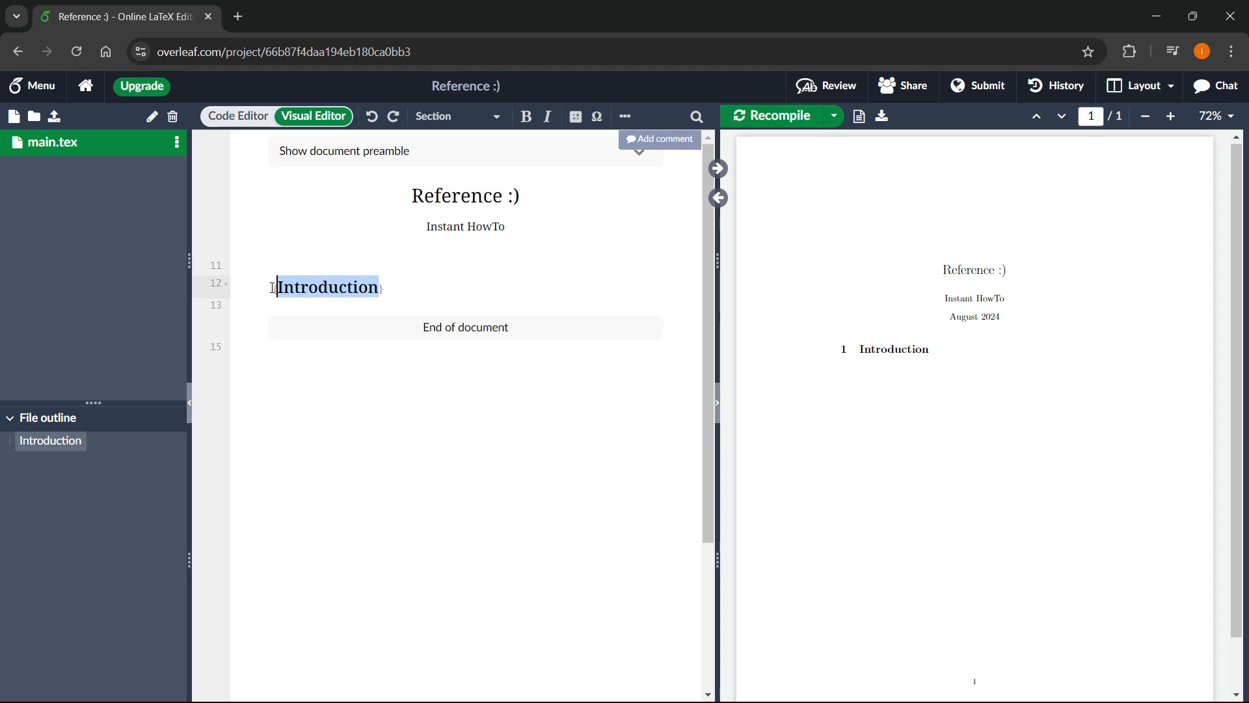
key(BackSpace)
key(BackSpace)
key(BackSpace)
key(BackSpace)
key(BackSpace)
key(BackSpace)
key(BackSpace)
key(BackSpace)
key(BackSpace)
key(BackSpace)
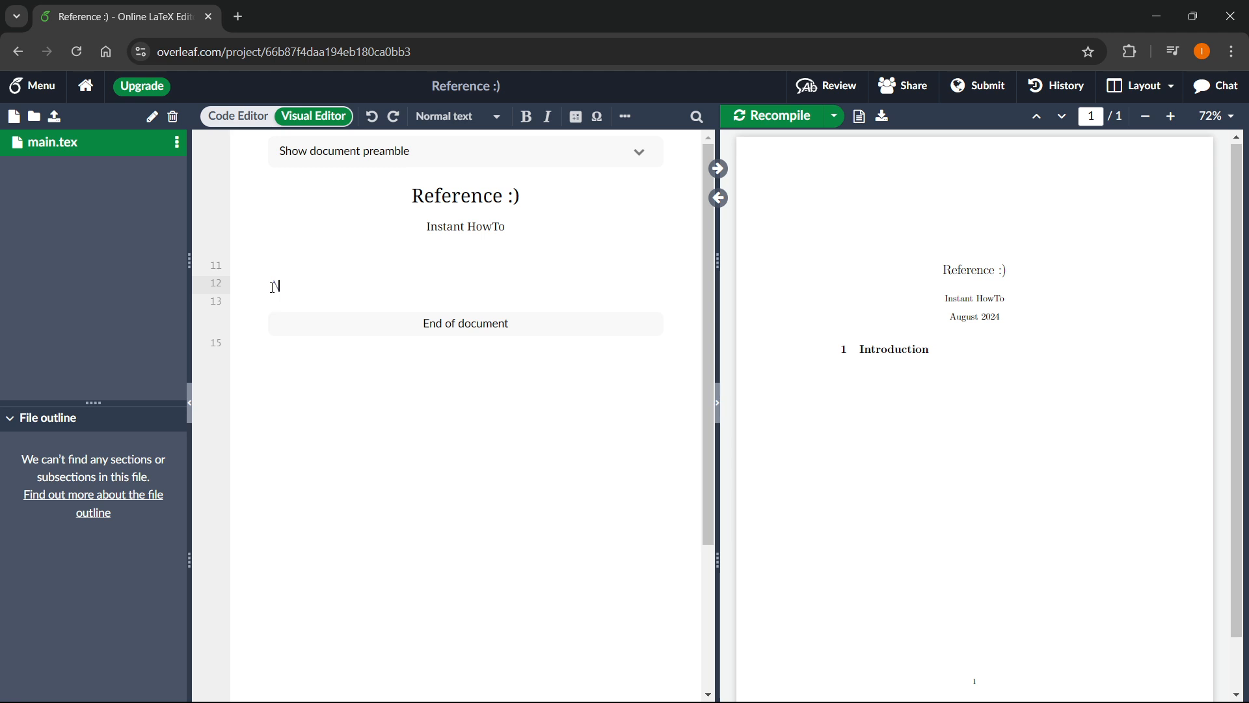
Add three blank lines to the document body of main.tex and recompile the PDF.
key(Return)
key(Return)
key(Return)
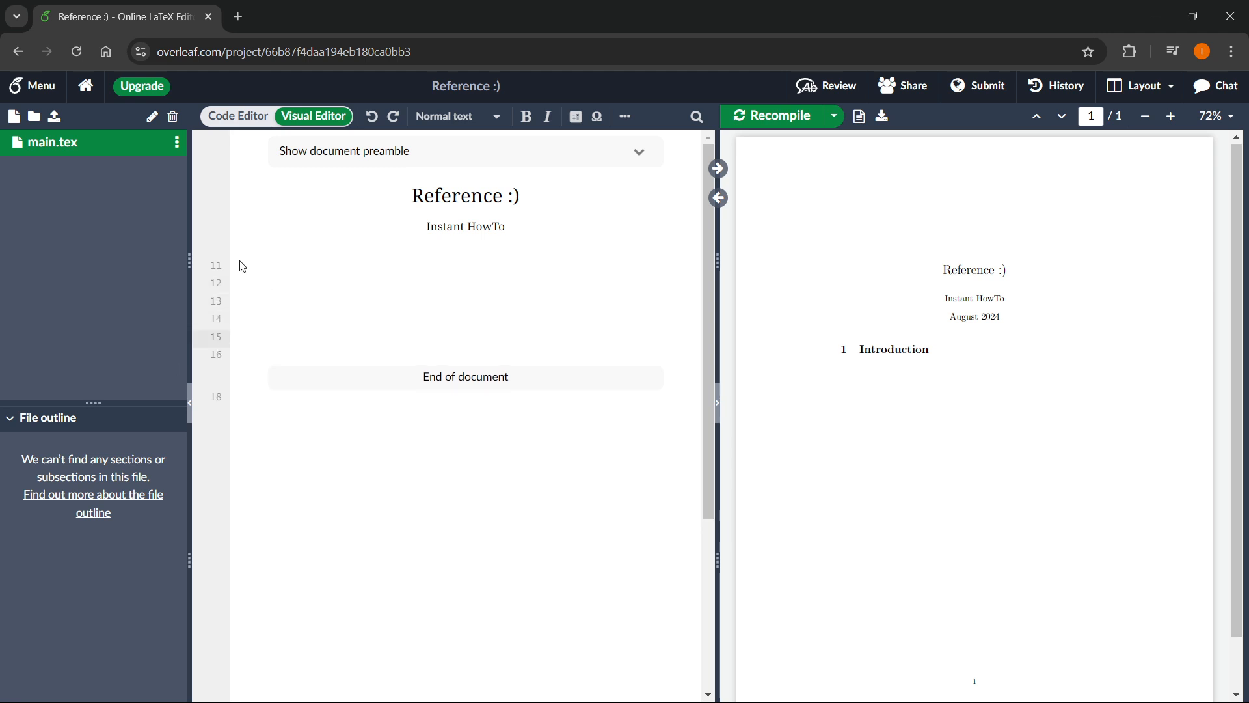
click(283, 303)
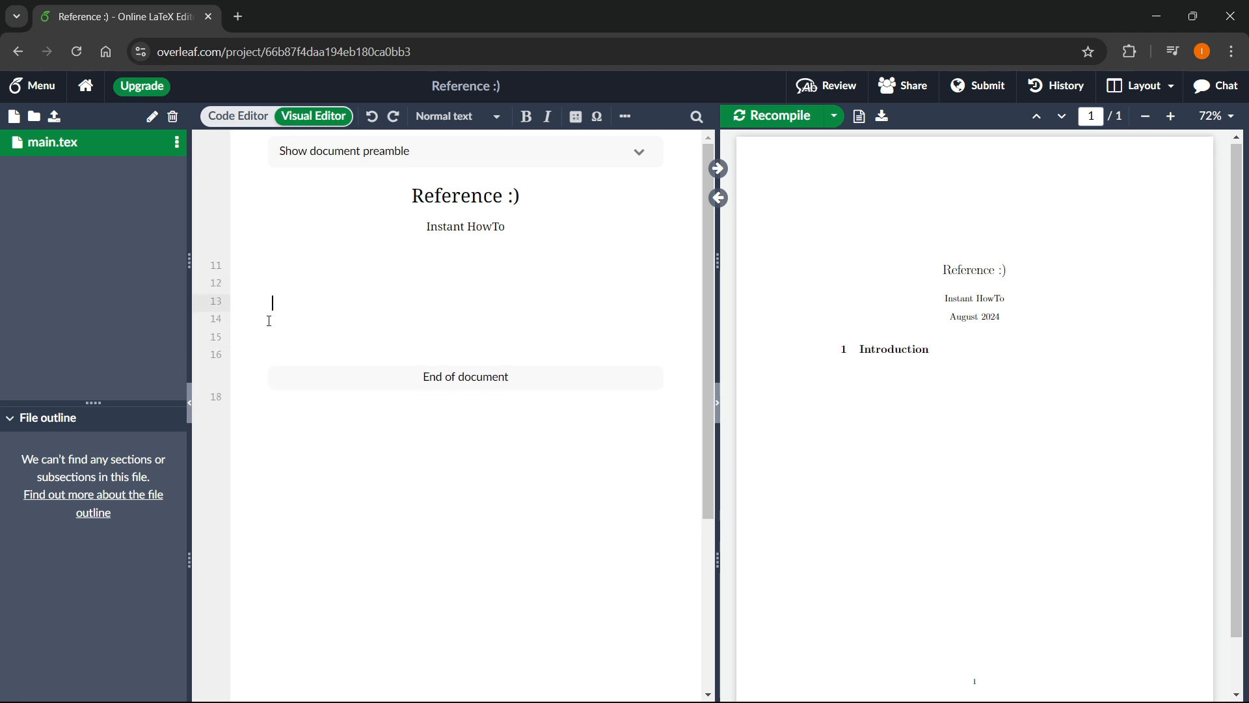
click(746, 116)
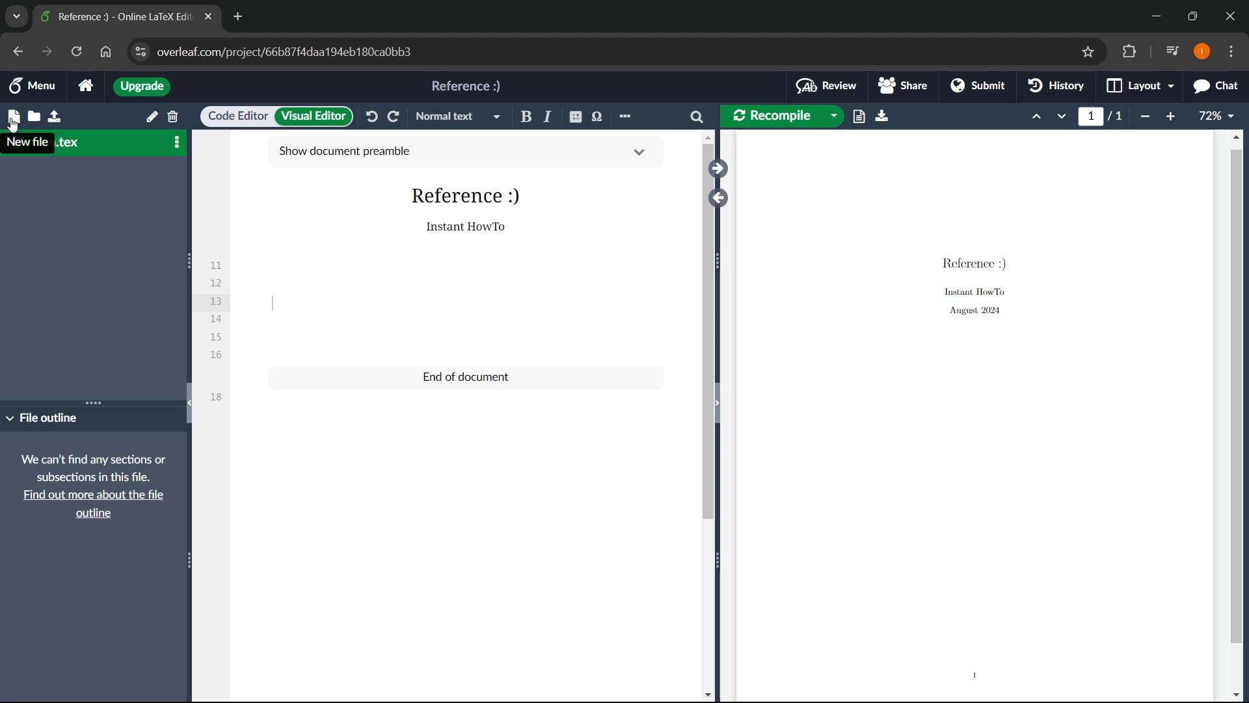
Add a new file named reference1.bib to the project.
click(13, 117)
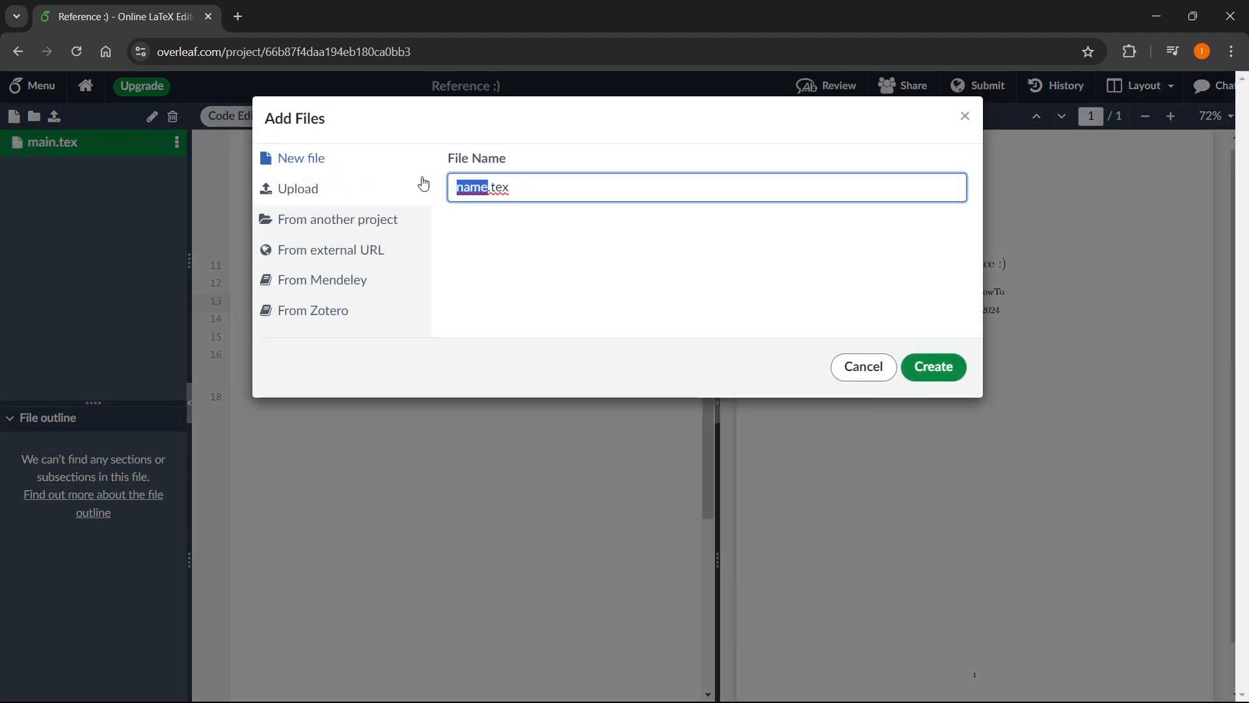
text(refere)
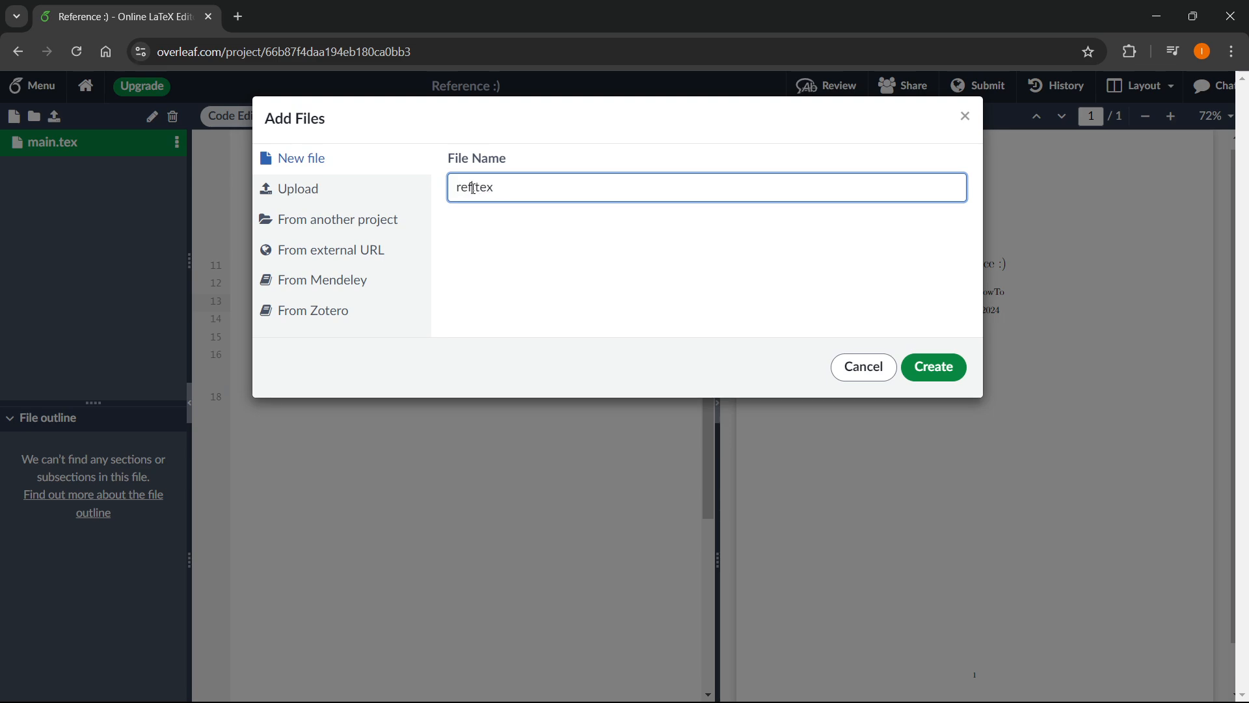
text(nce1)
key(BackSpace)
key(BackSpace)
key(BackSpace)
text(bib)
click(558, 221)
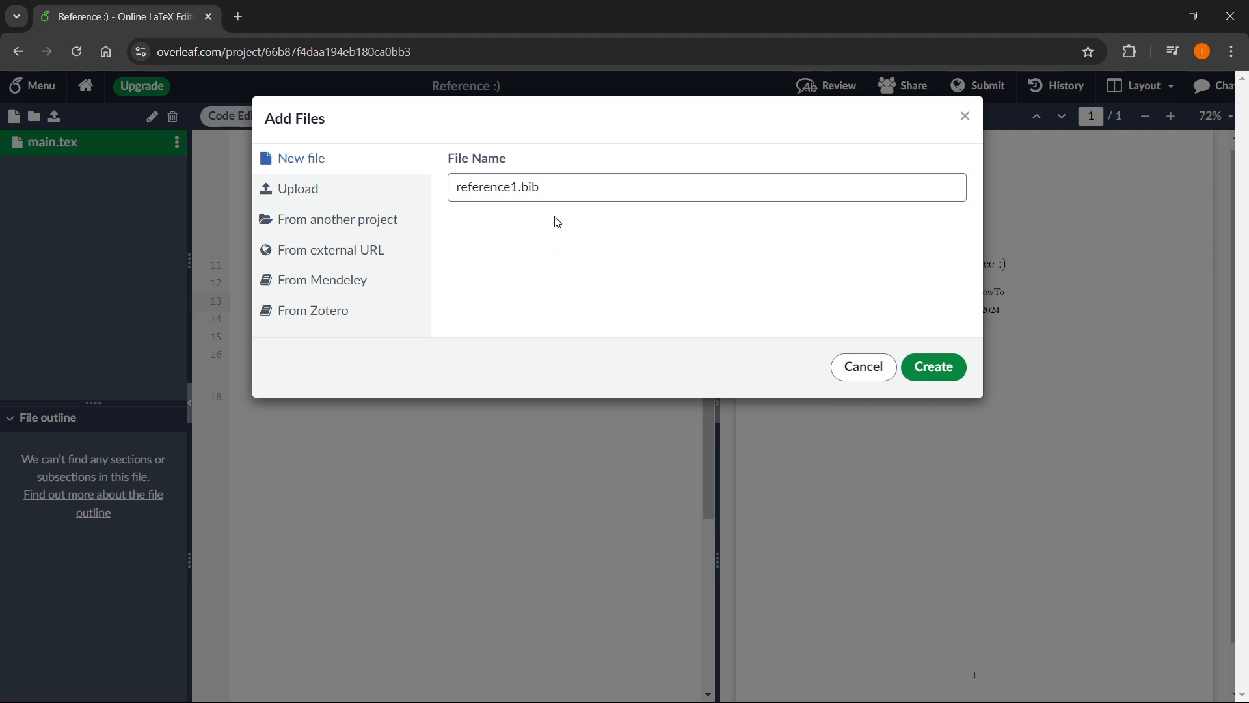
double_click(518, 188)
click(522, 206)
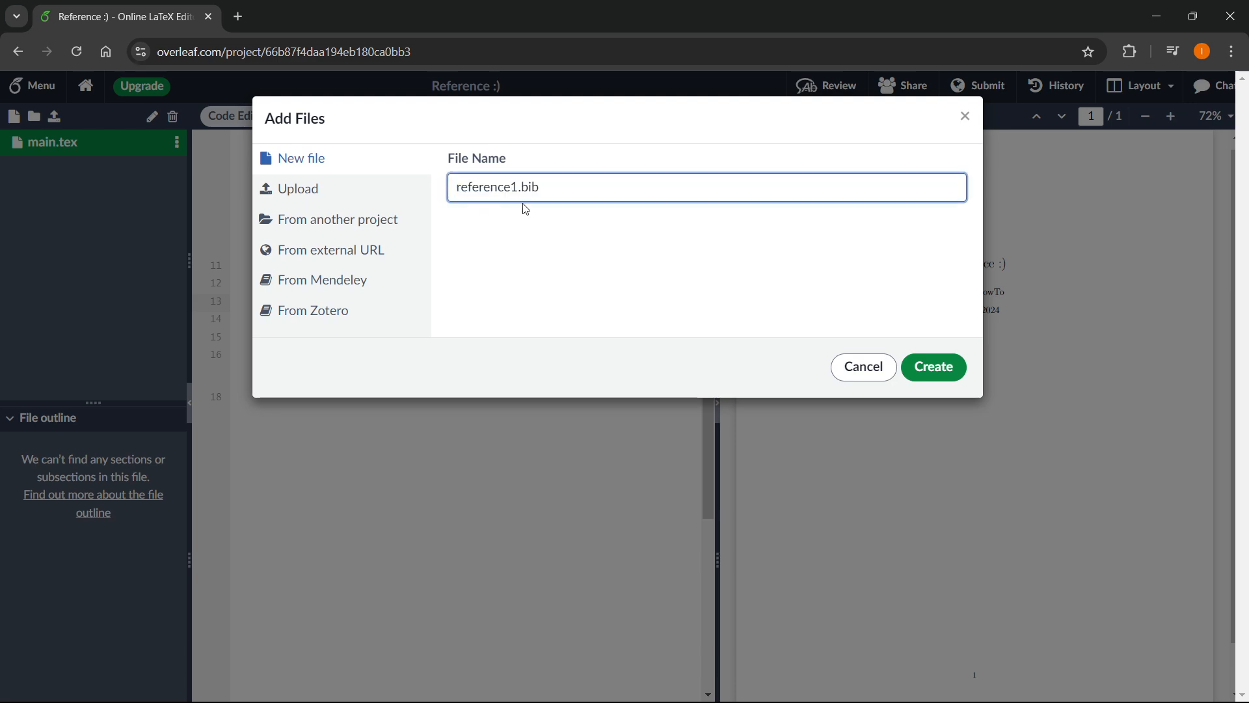
drag(519, 187, 551, 183)
click(551, 184)
click(935, 368)
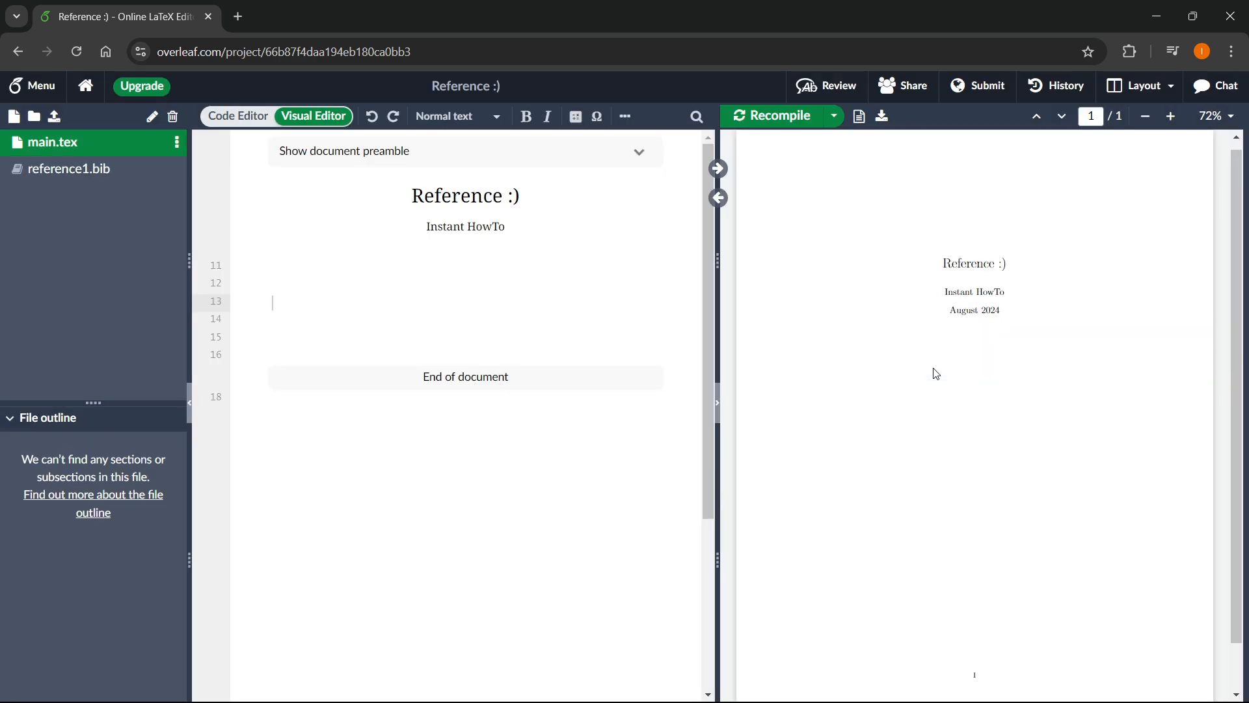
Open the empty reference1.bib file in the editor.
click(59, 170)
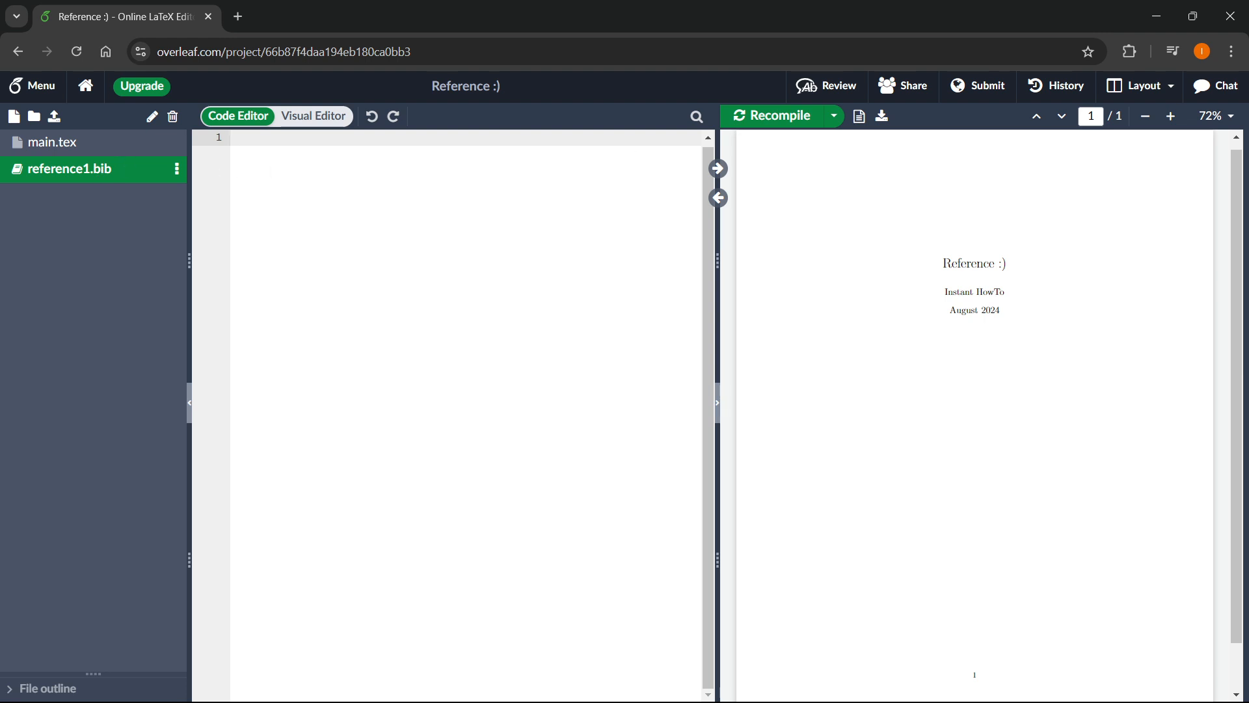
click(112, 240)
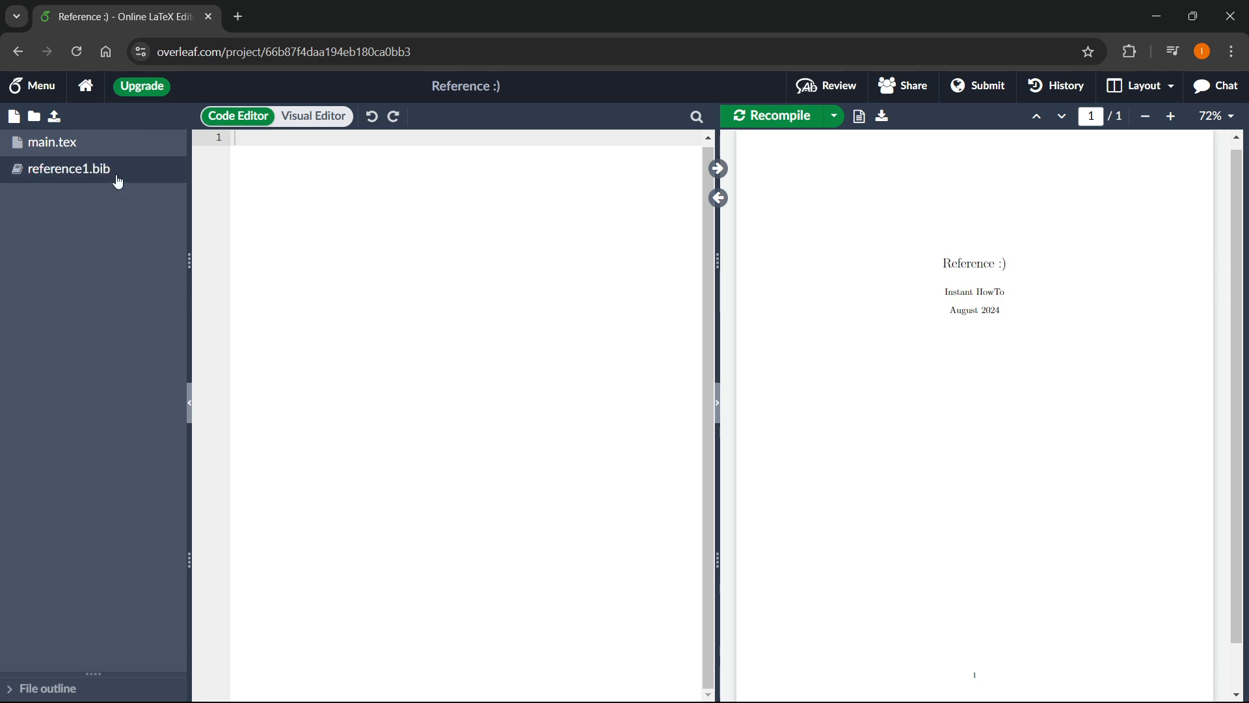
click(119, 183)
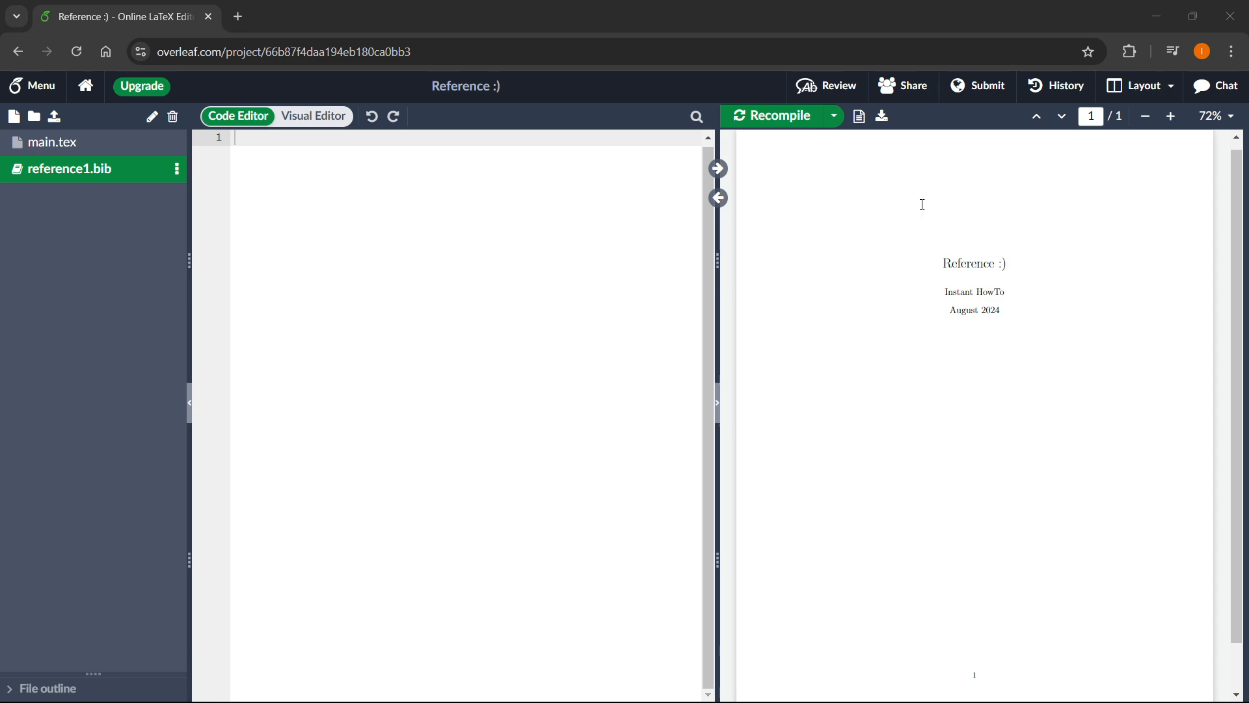
Switch to the Google Scholar results for basketball and open the BibTeX citation of the first result, "Basketball".
drag(924, 204, 303, 26)
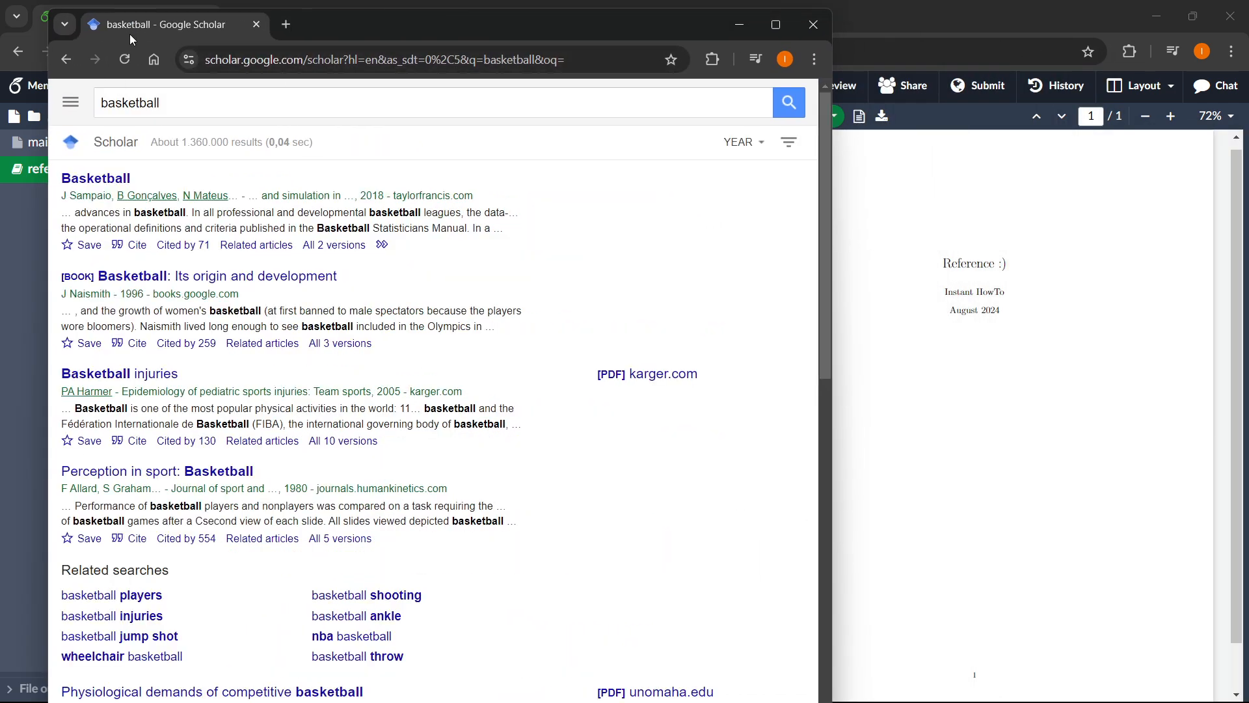
drag(130, 34, 271, 24)
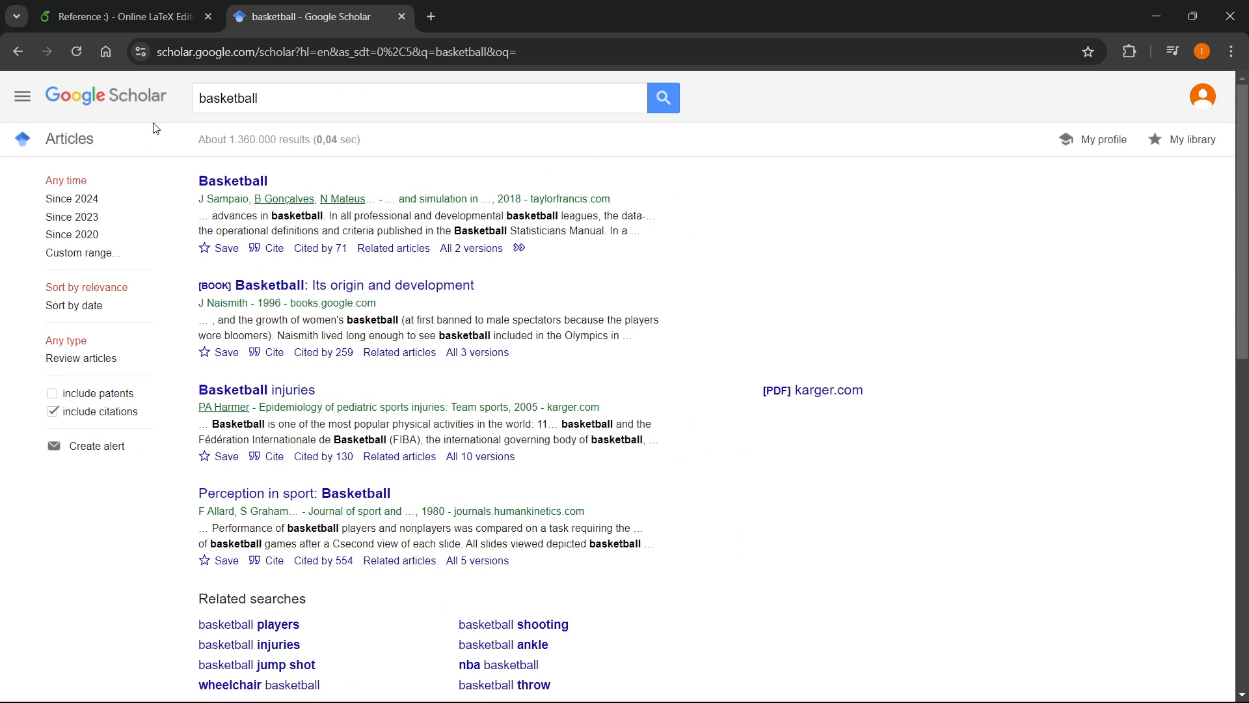
click(274, 256)
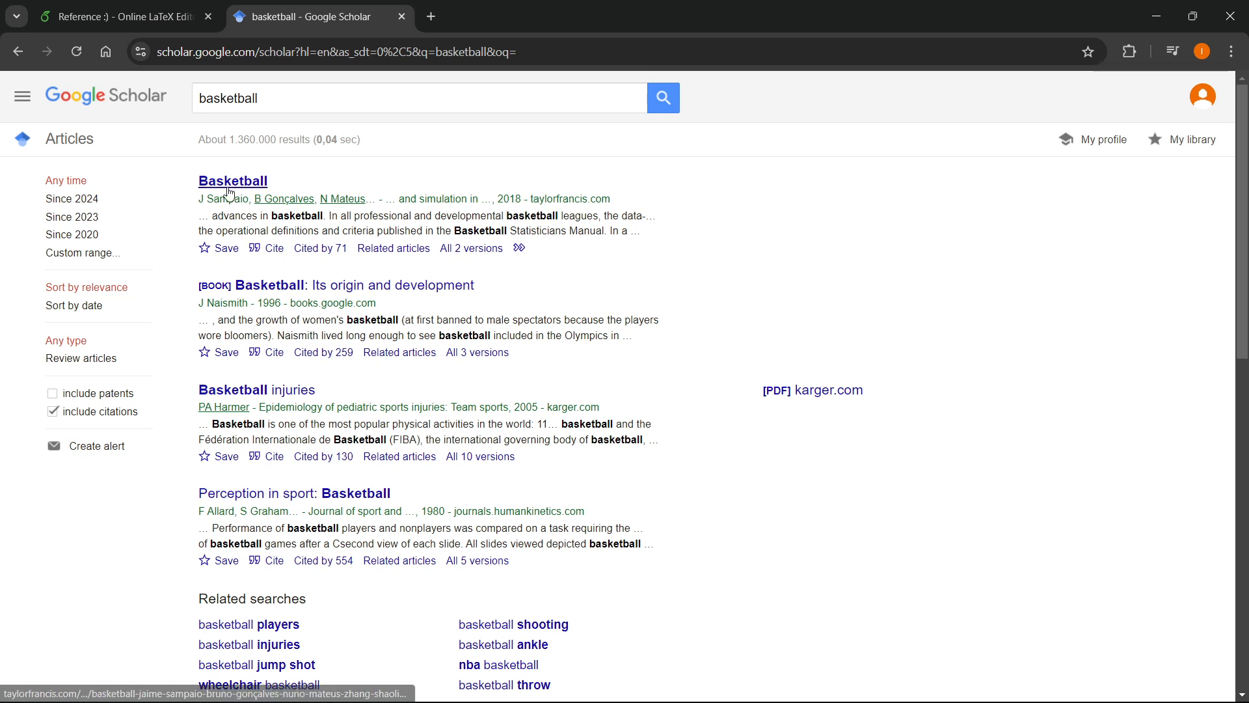
click(272, 248)
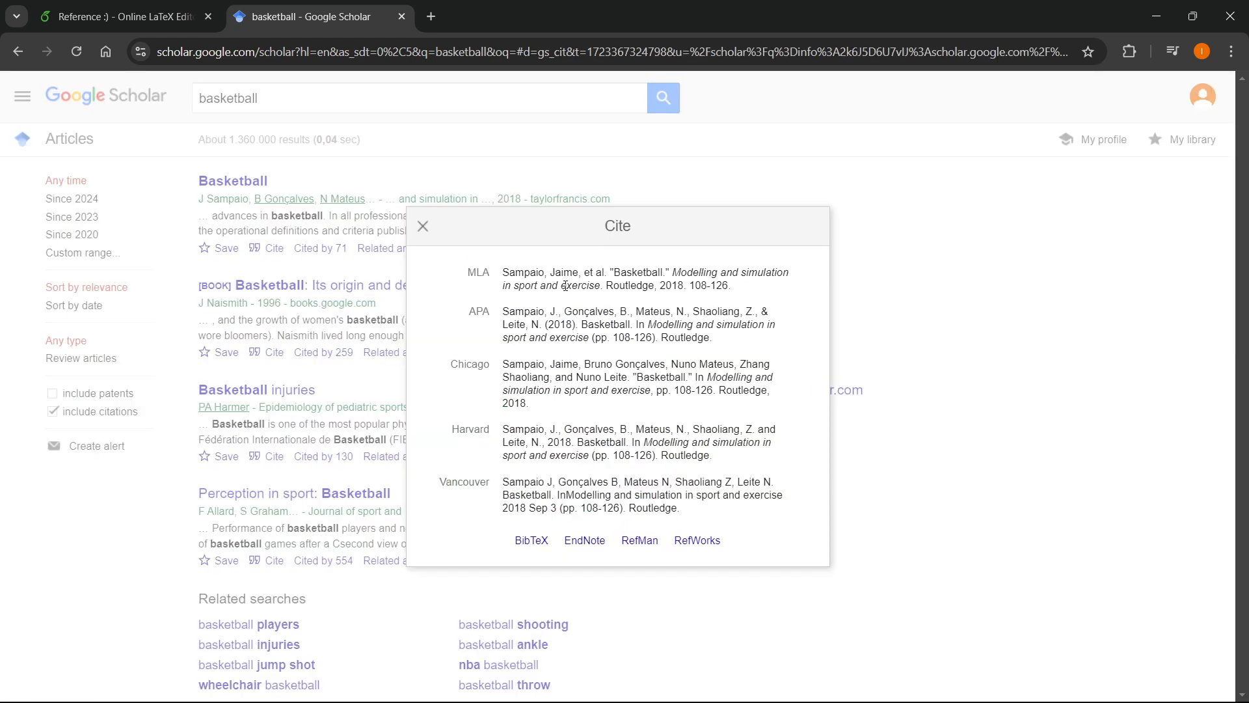
click(532, 544)
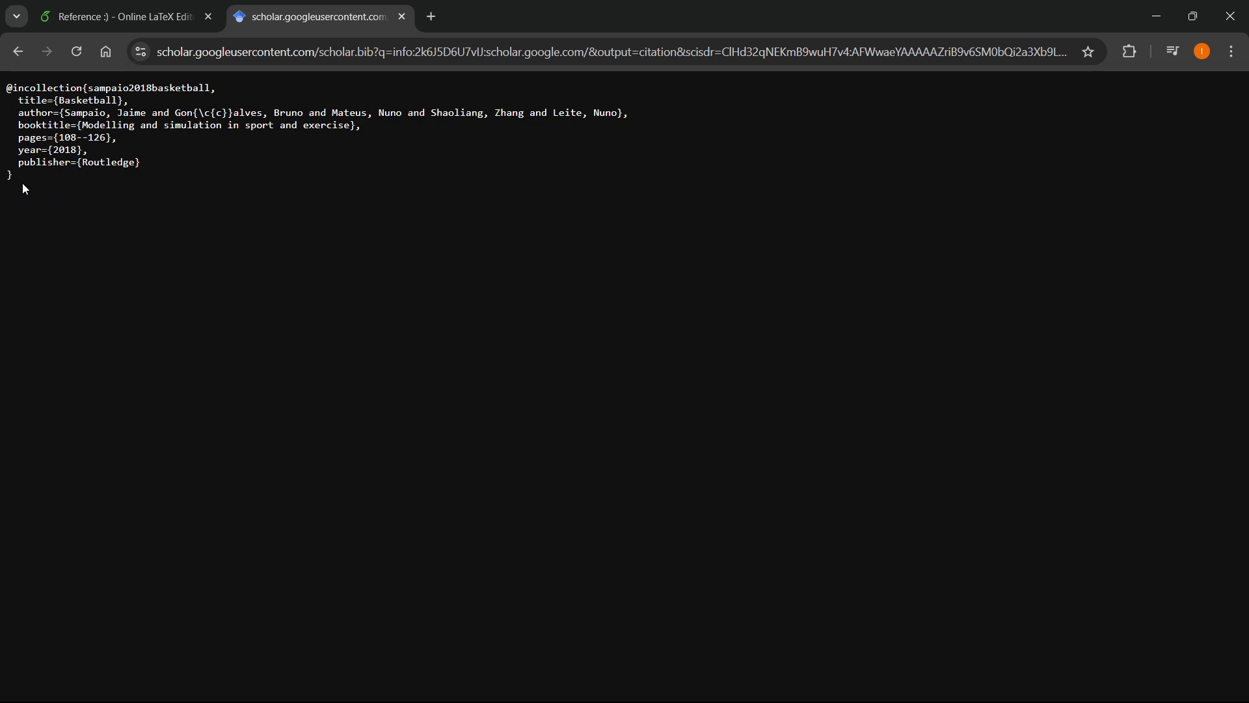
Copy the whole BibTeX entry and paste it into reference1.bib in Overleaf.
drag(22, 187, 8, 89)
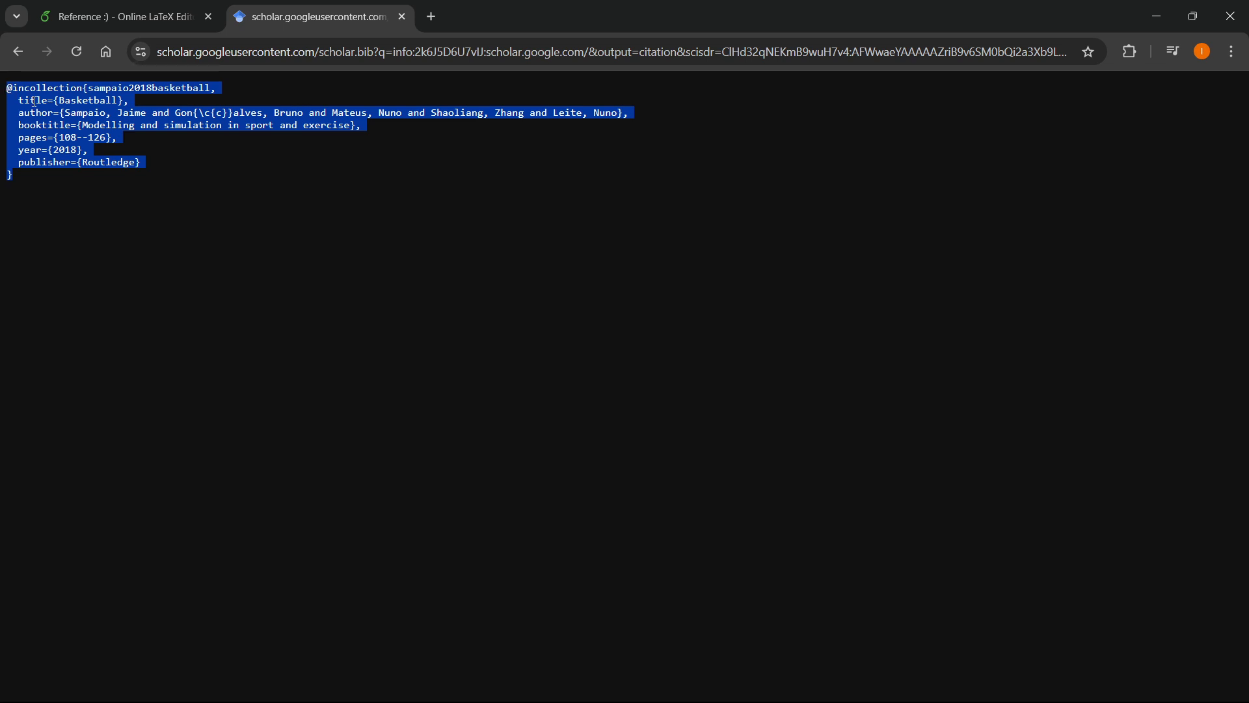
right_click(33, 102)
click(70, 116)
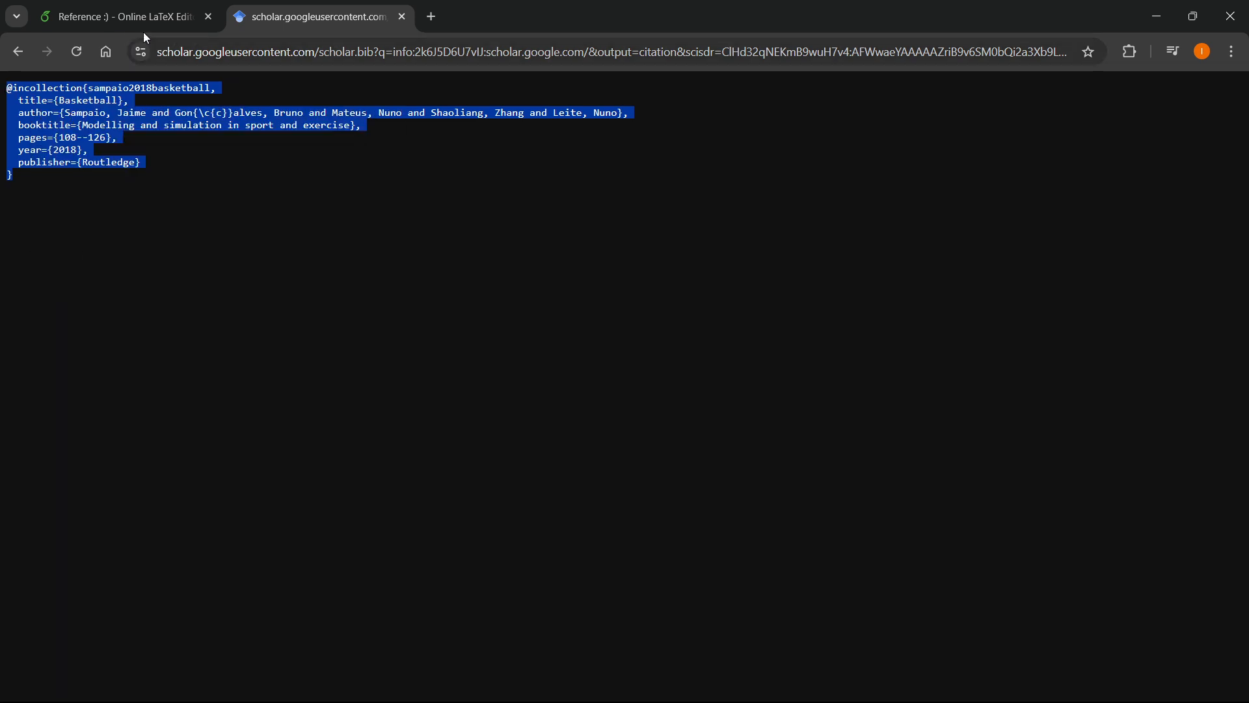
click(130, 17)
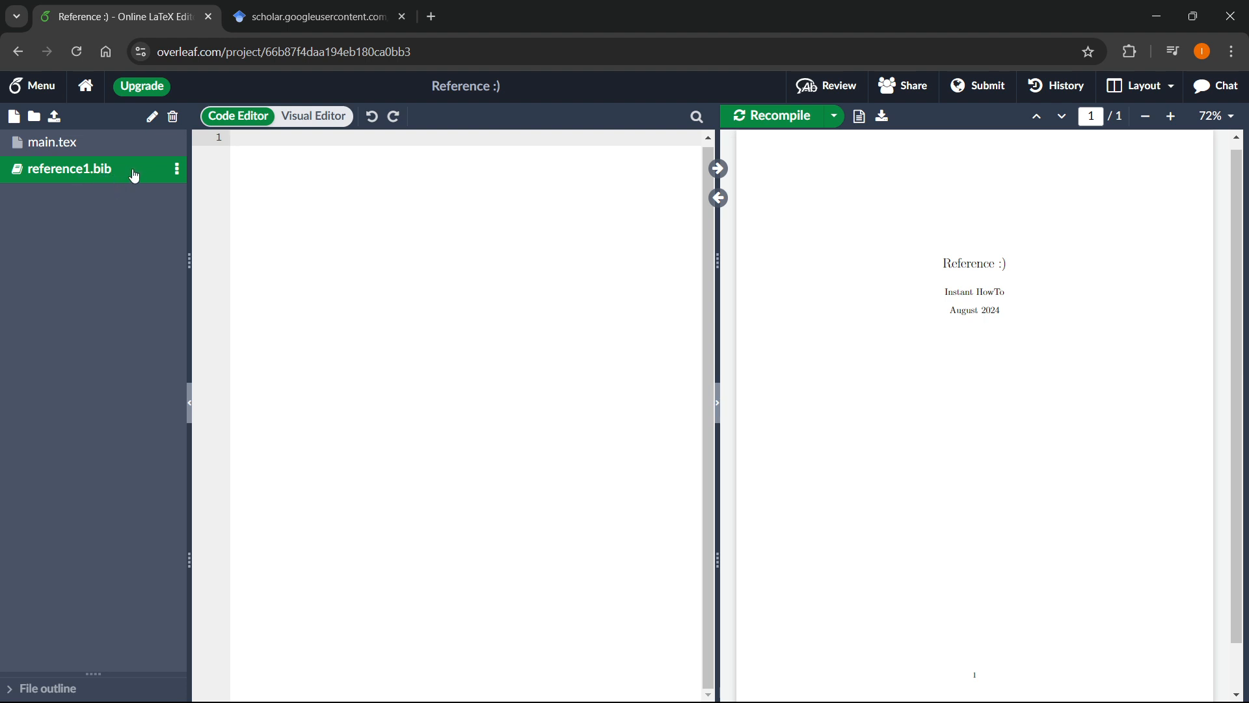
right_click(292, 143)
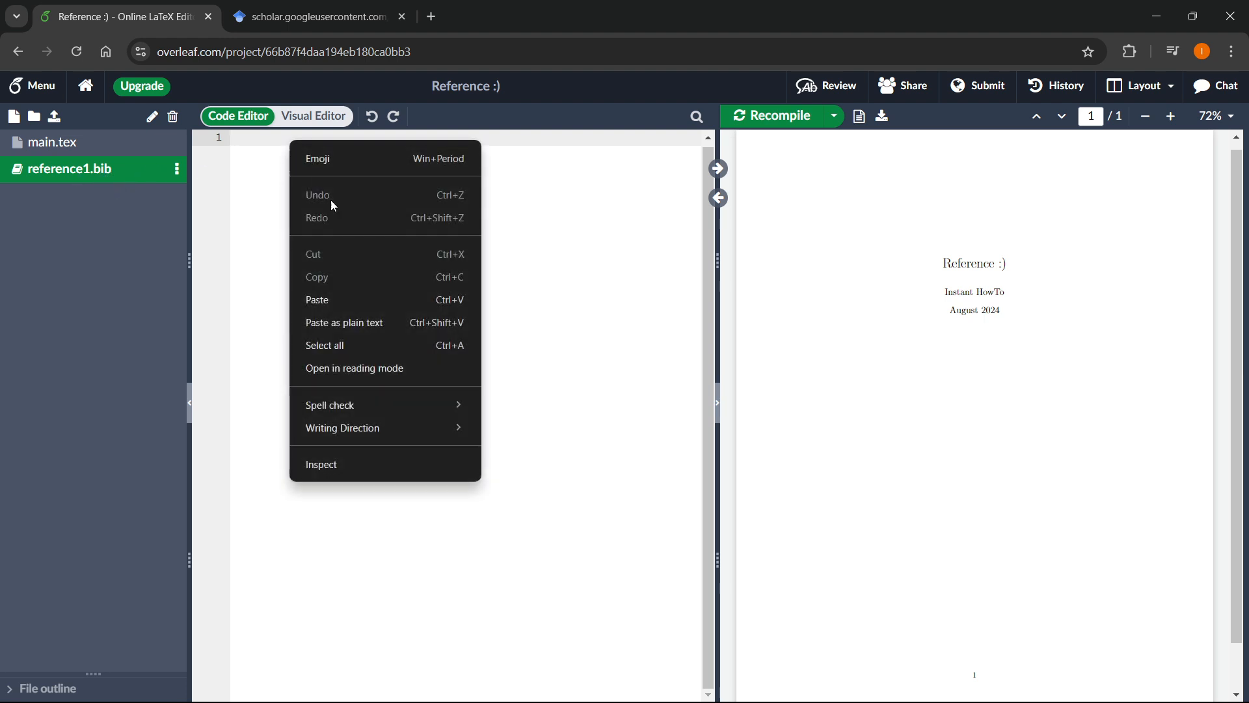
click(355, 299)
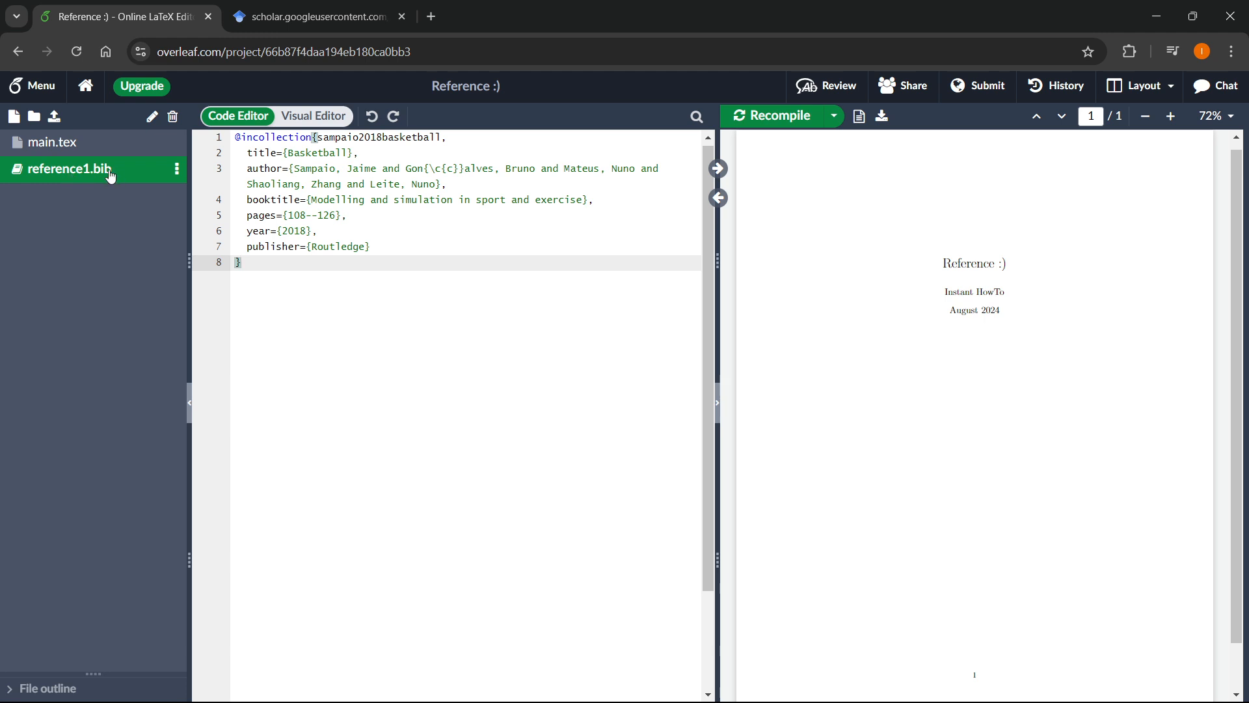
click(138, 311)
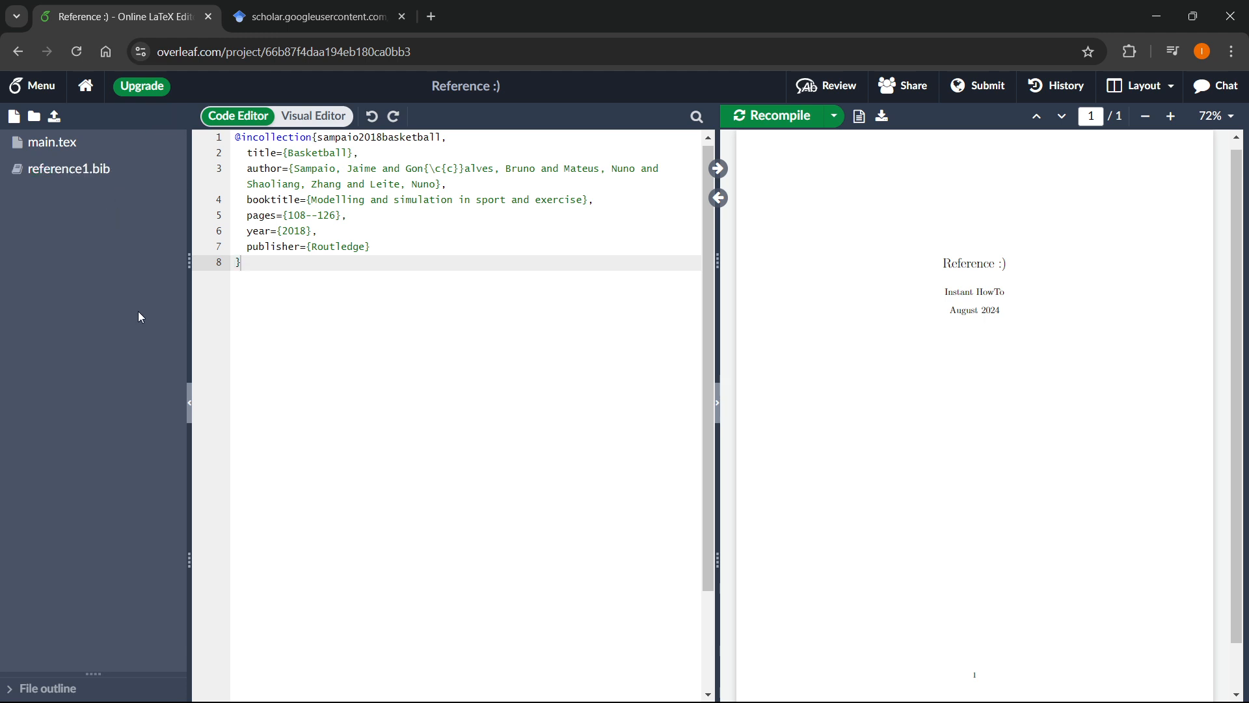
Write the sentence "This is the reference I found:" in the body of main.tex.
click(68, 149)
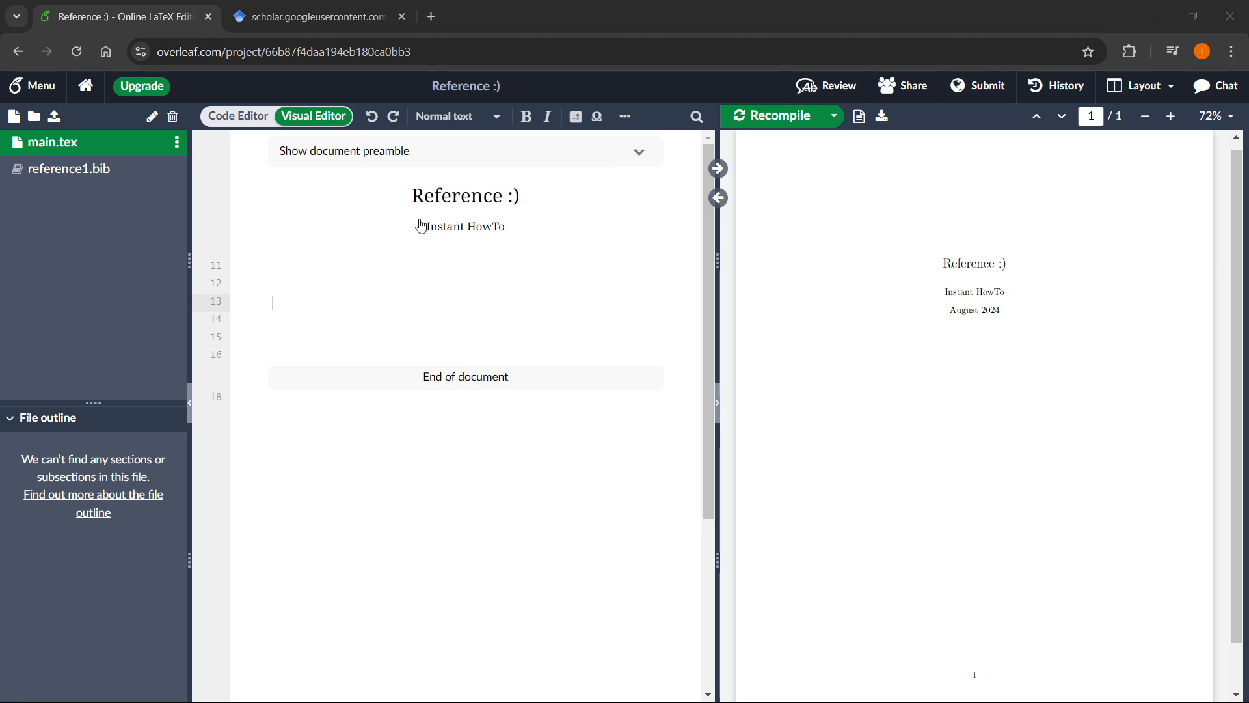
click(302, 310)
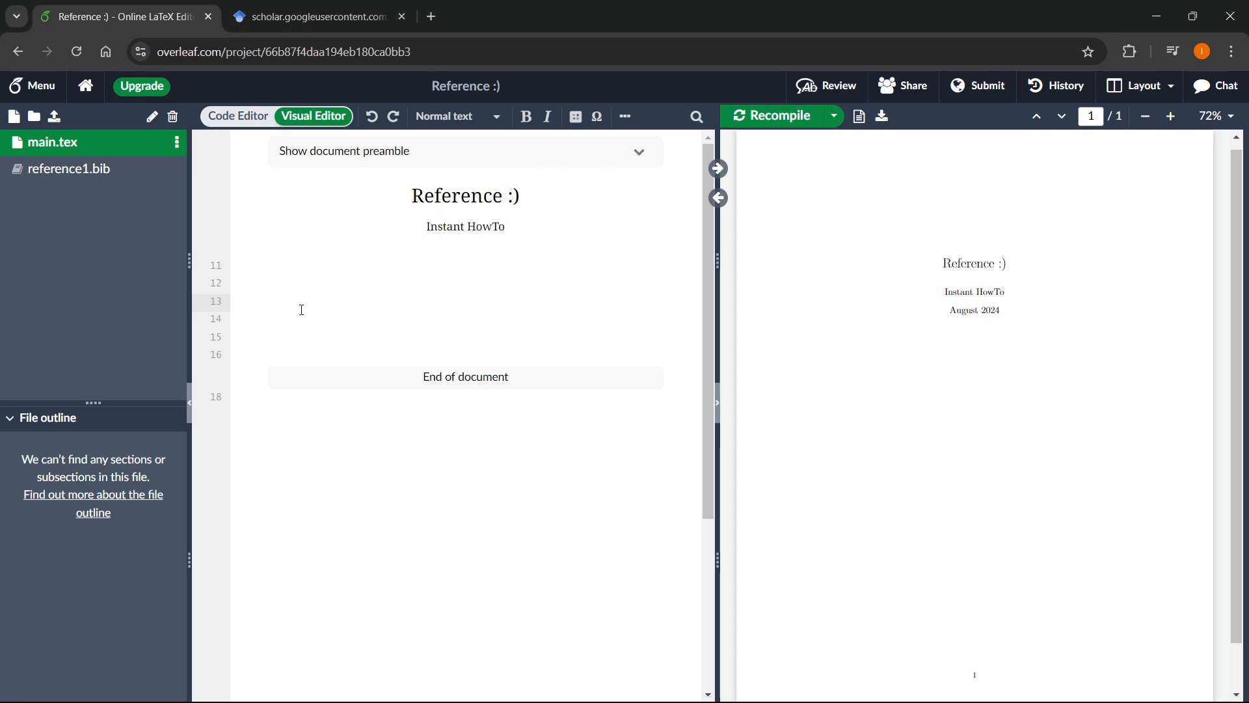
text(This is the reference 1)
text( found:)
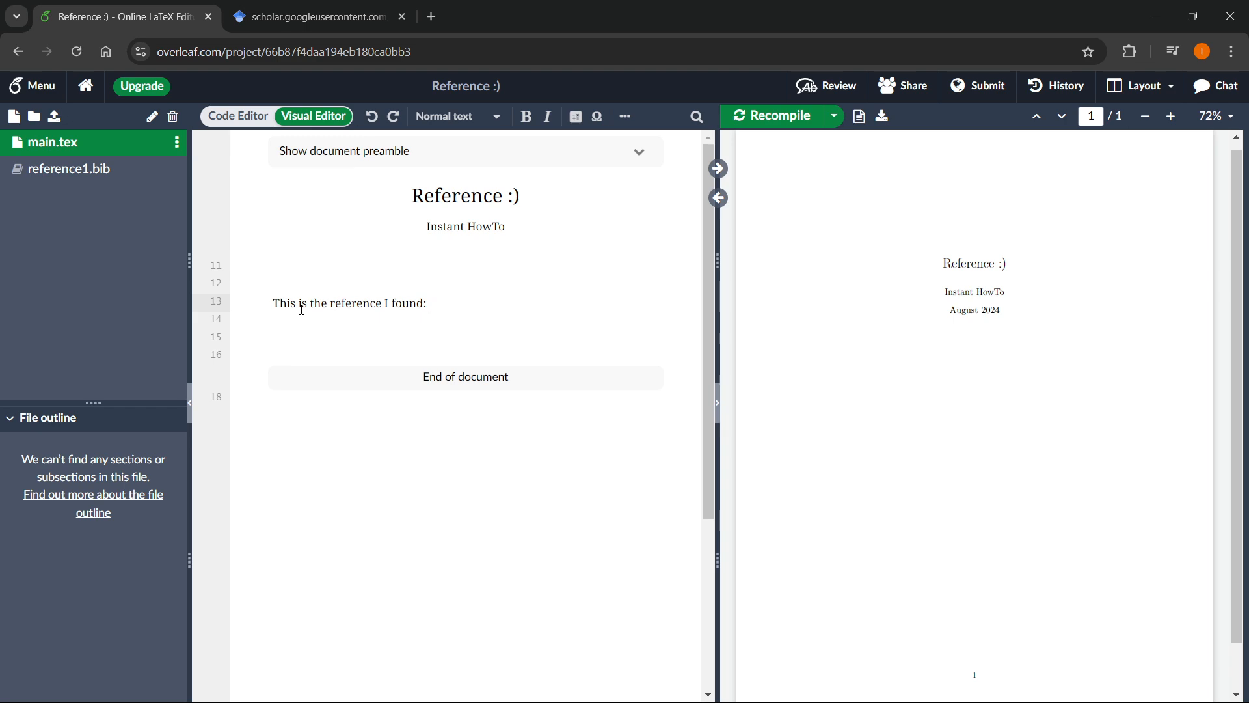
text( >)
text(\)
key(BackSpace)
key(BackSpace)
Insert a \cite{} command after the sentence, choosing the 2018 Basketball entry as its reference key.
text(\)
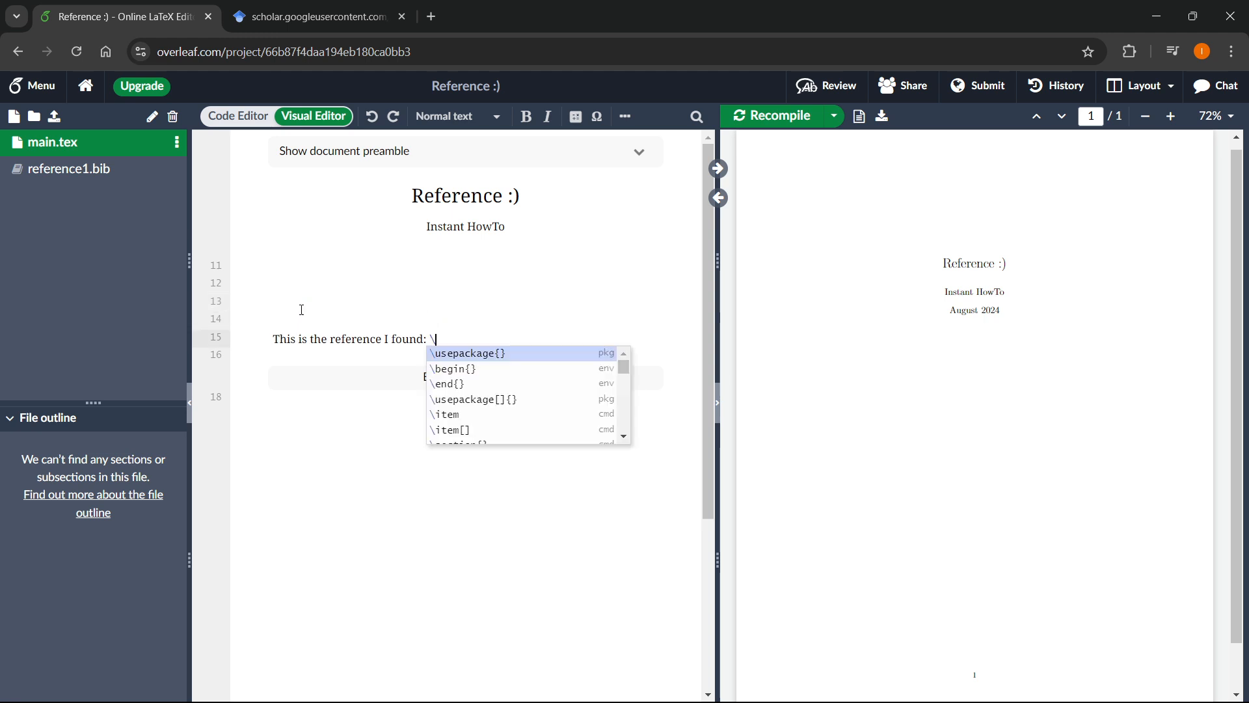
text(cite)
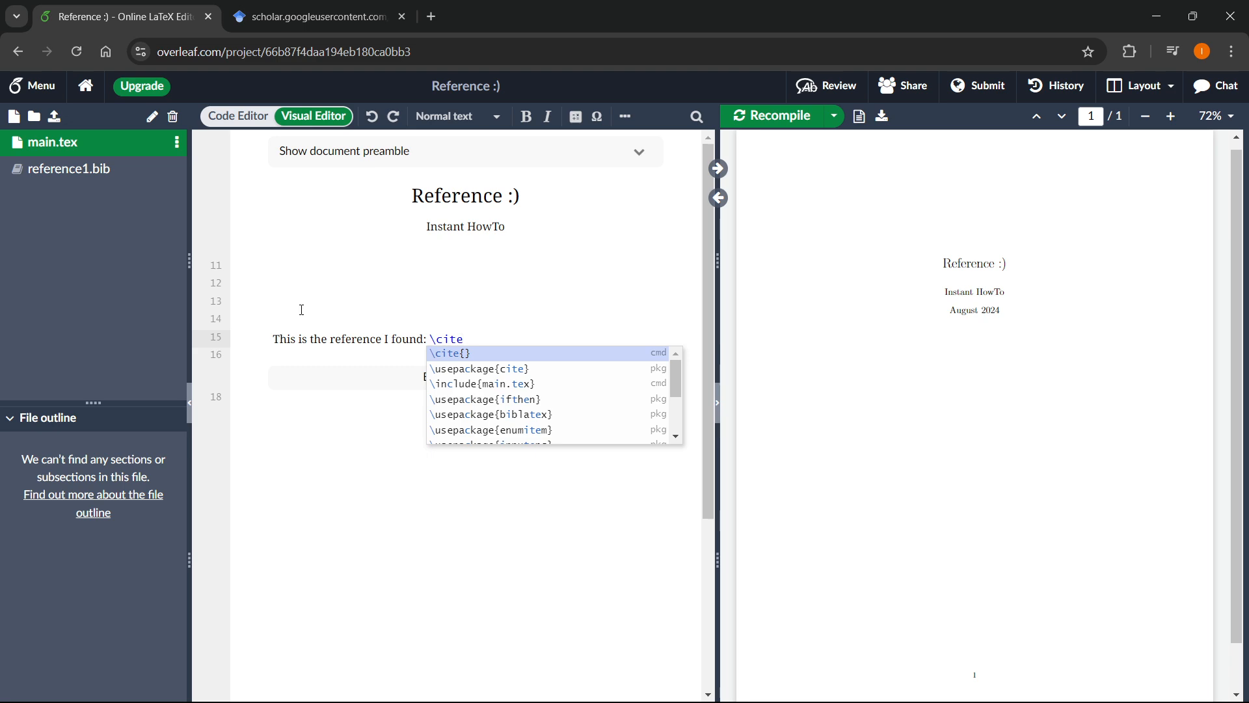
text(\)
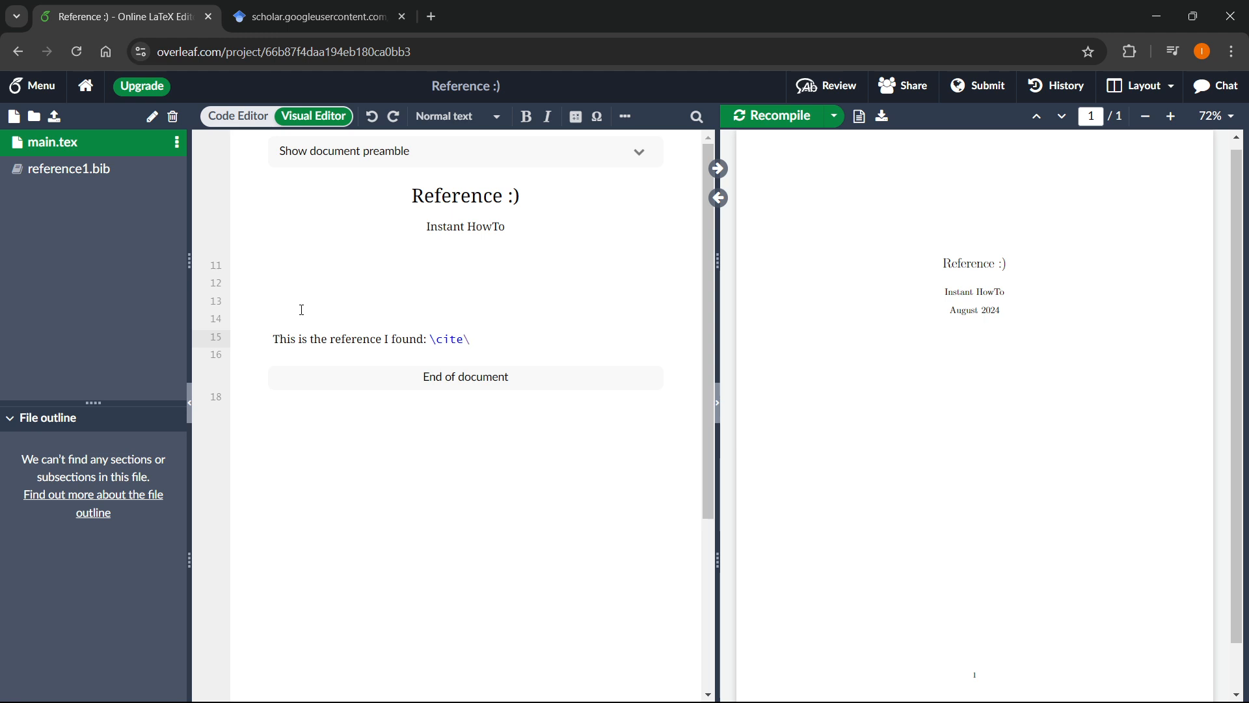
key(BackSpace)
key(ctrl+space)
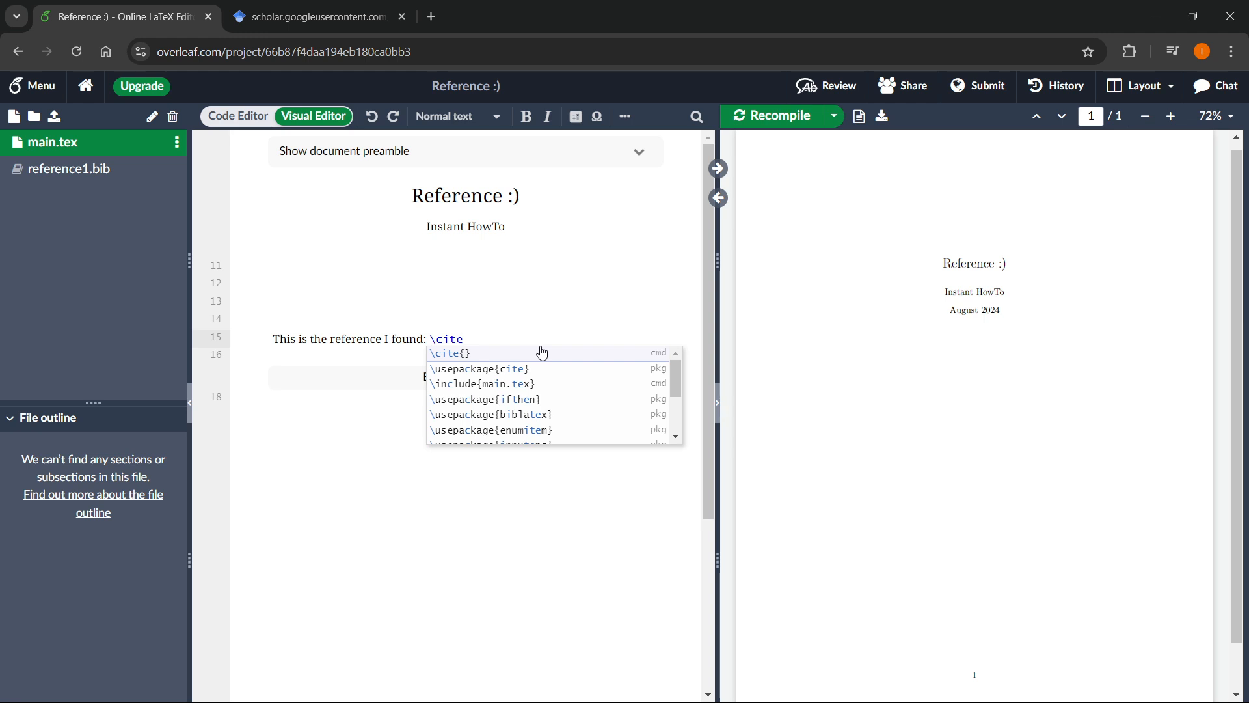
click(501, 355)
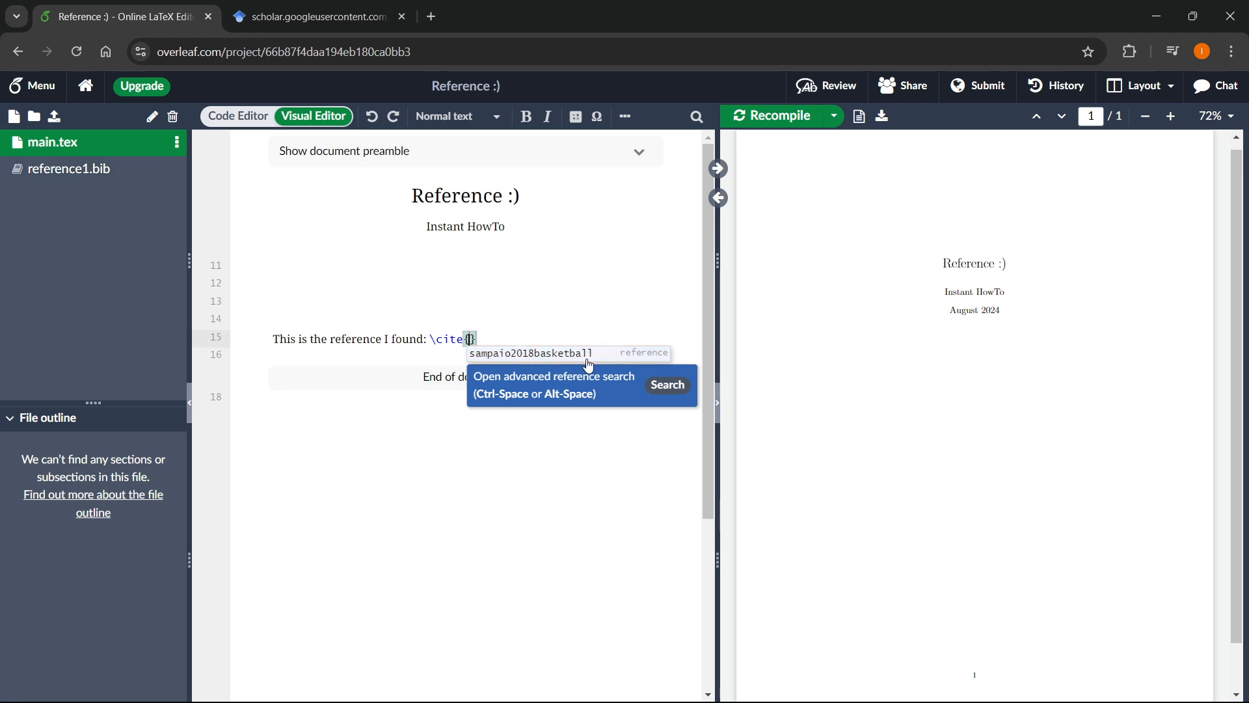
click(527, 353)
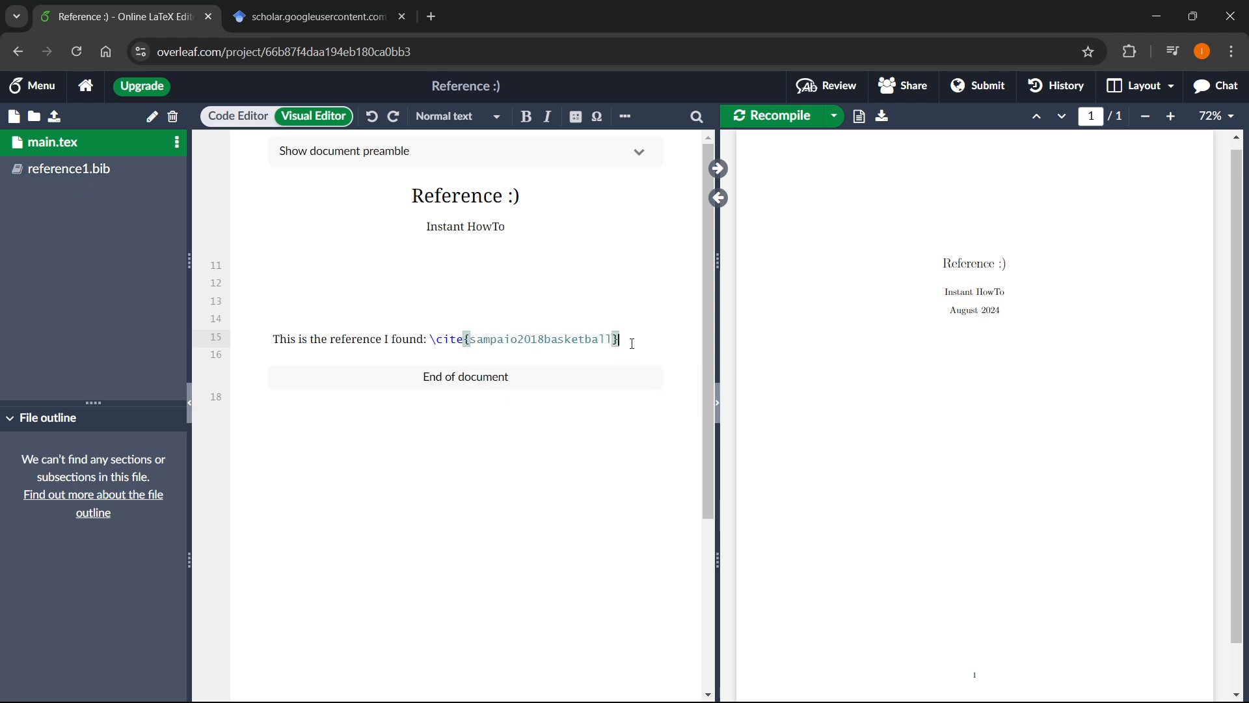
Add a \bibliography{} command a few lines below the citation sentence, with reference1 as its bibliography file.
key(Return)
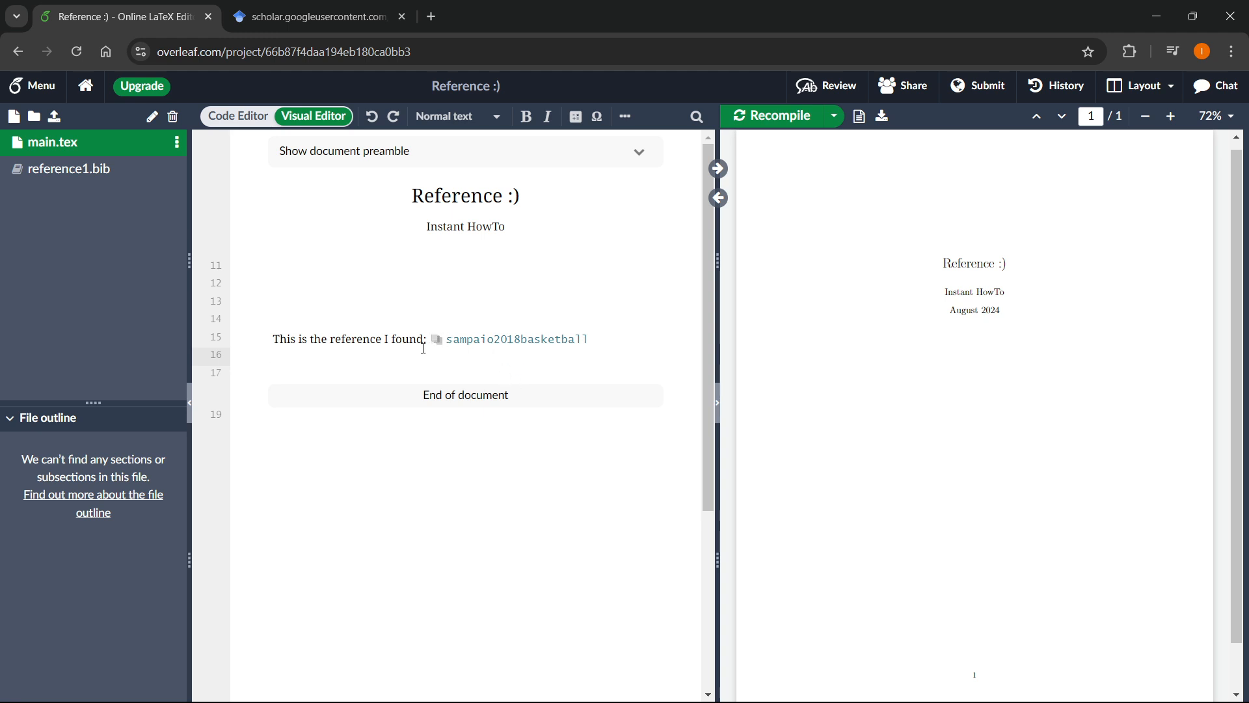
key(Return)
key(Return)
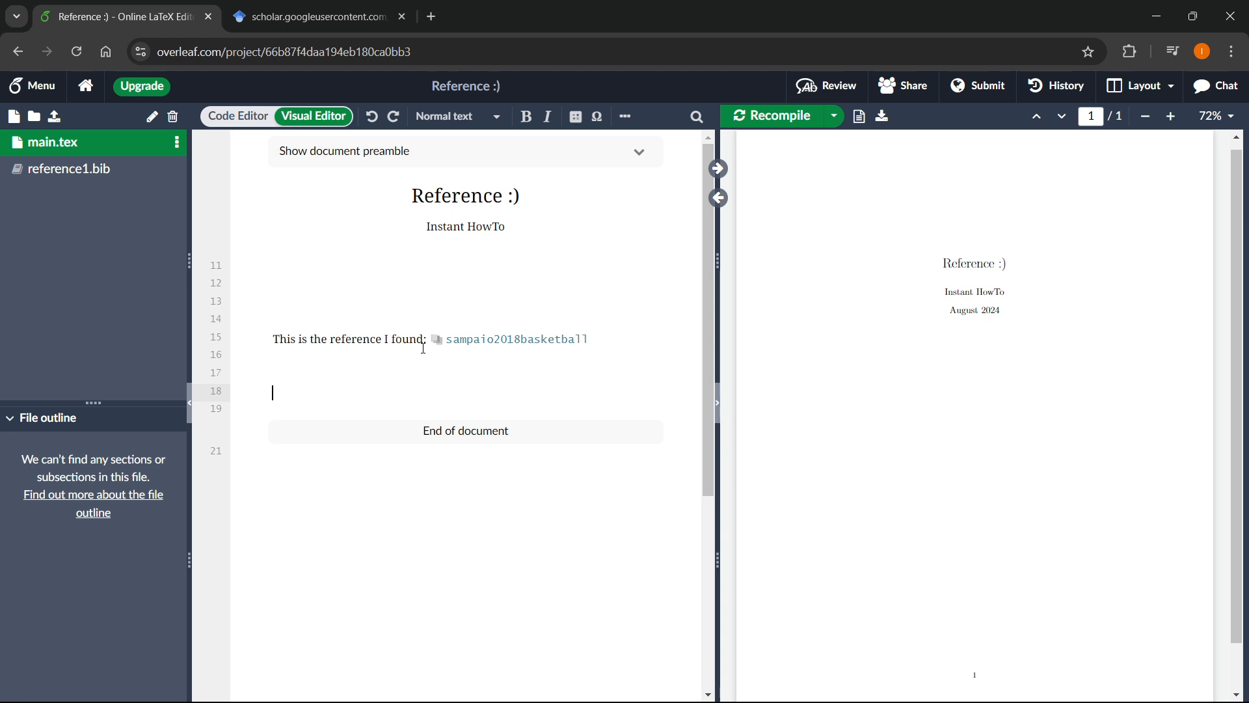
text(\)
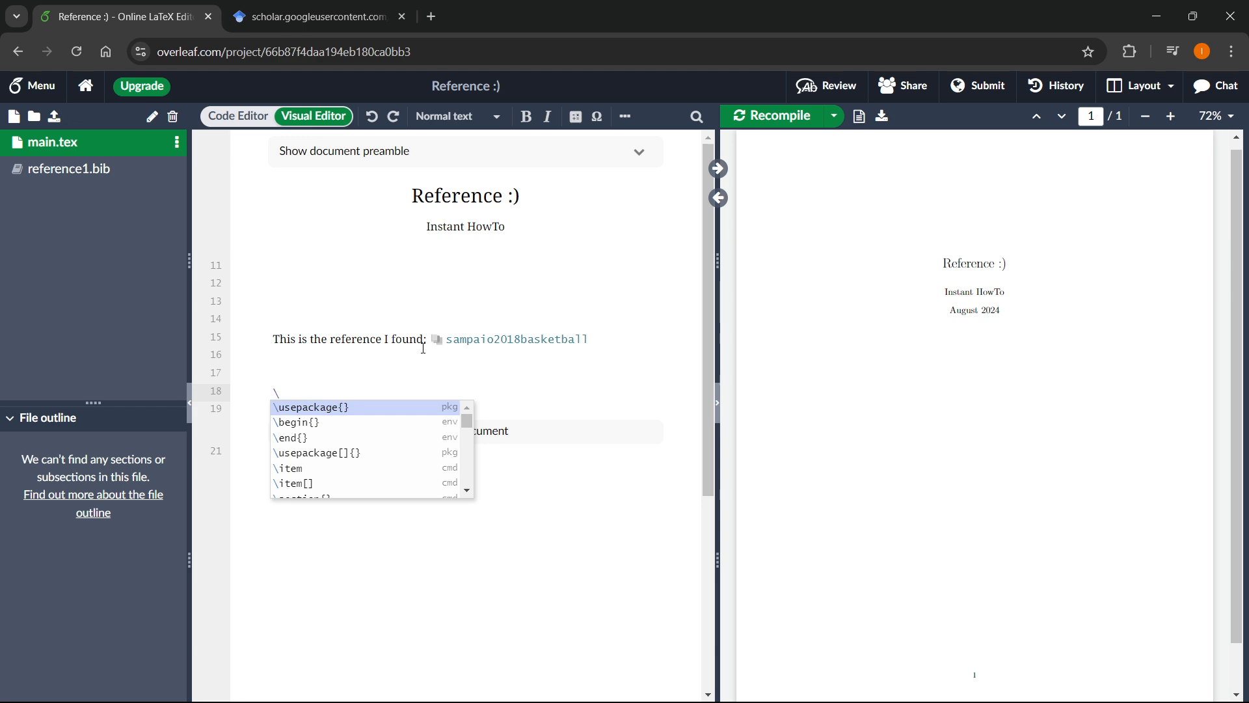
text(bib)
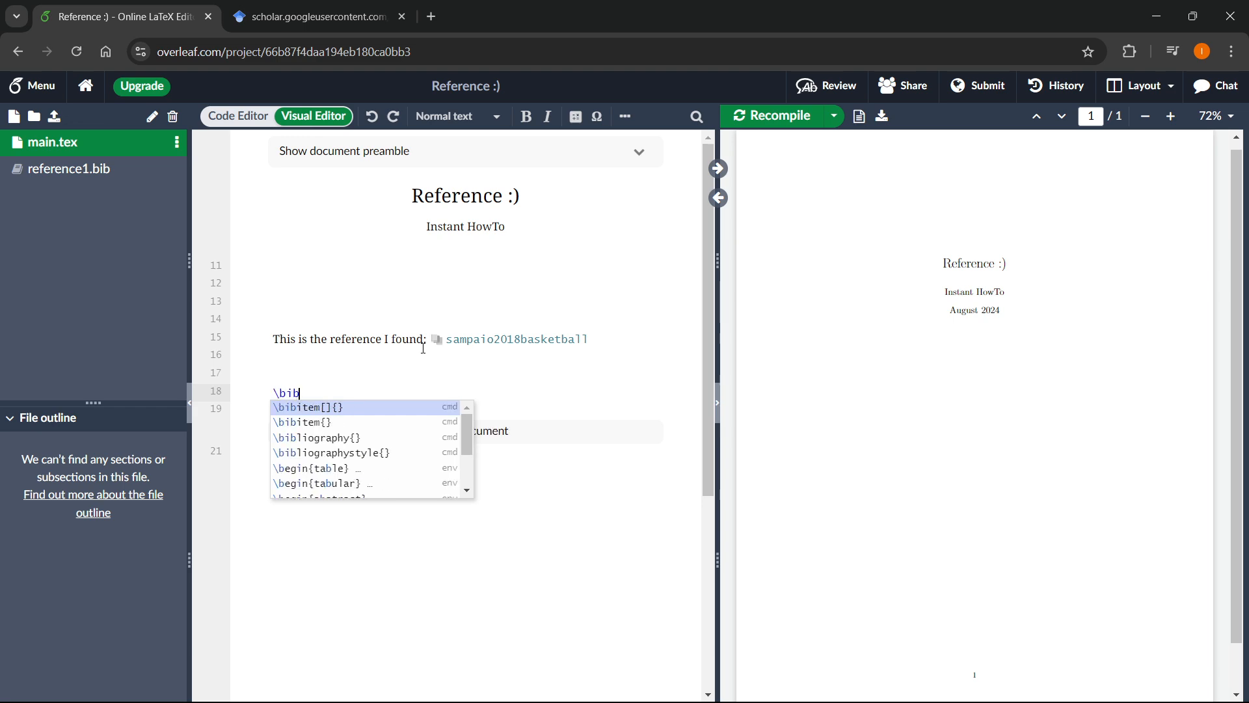
click(353, 445)
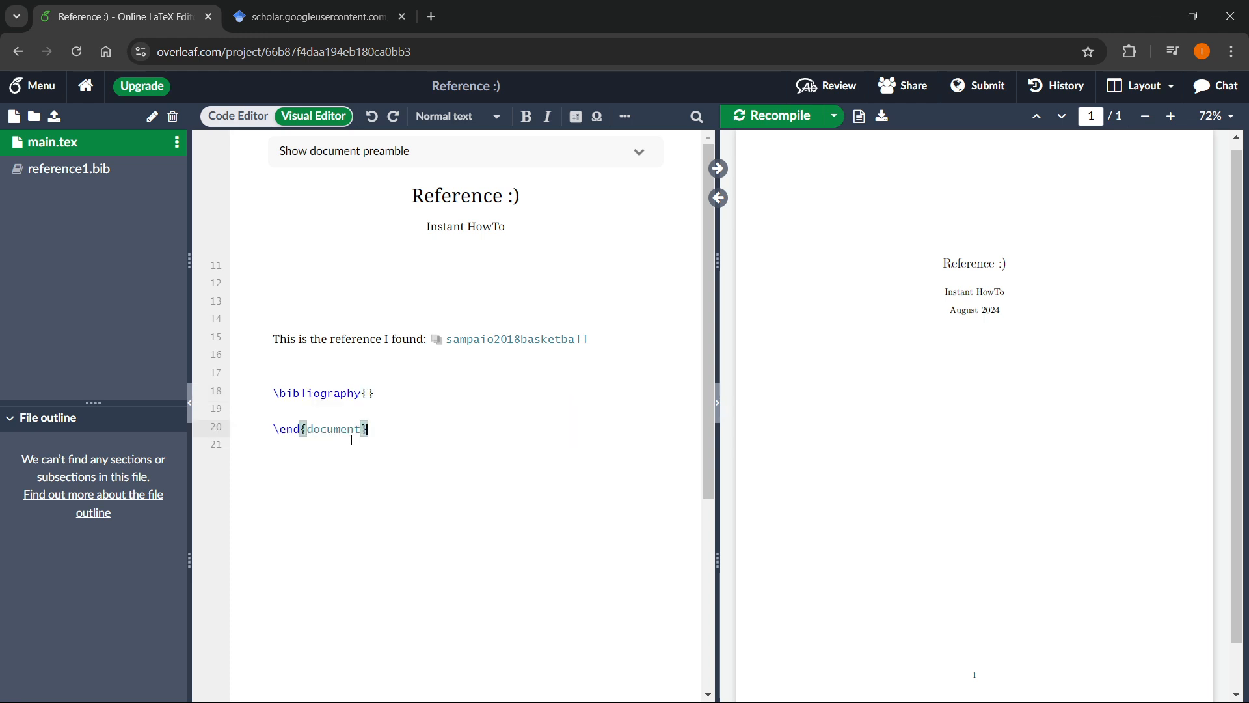
click(369, 393)
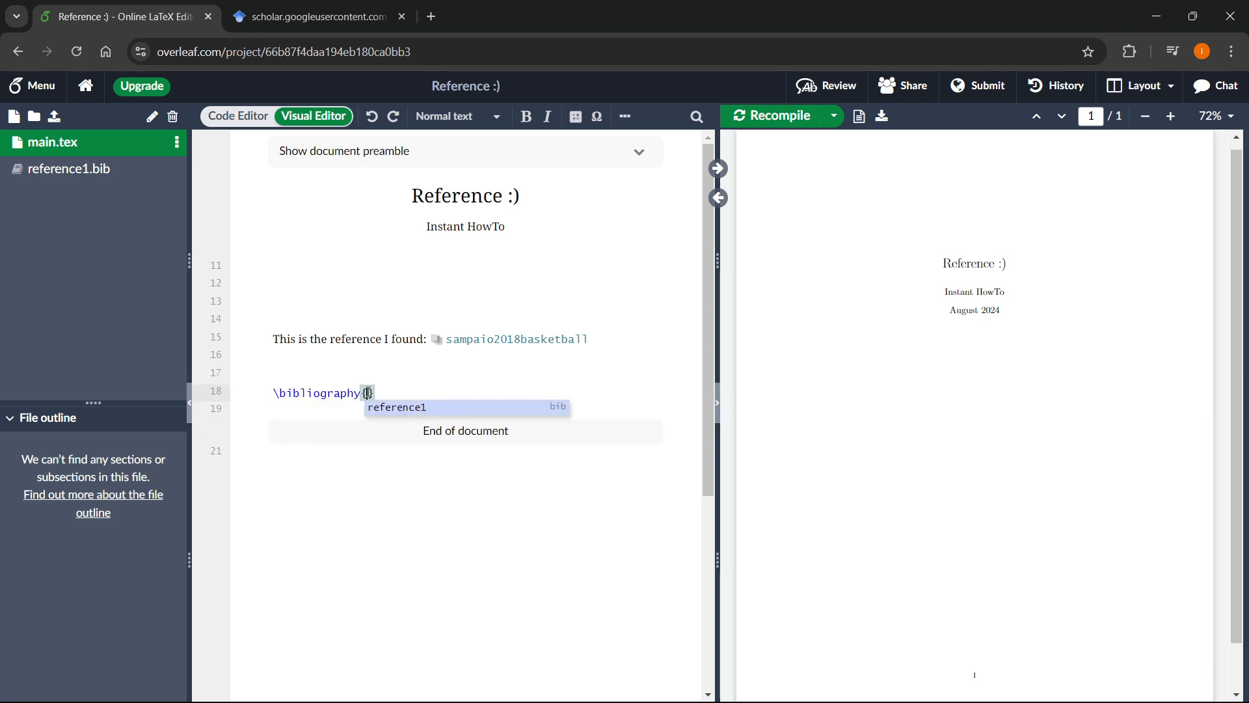
click(403, 392)
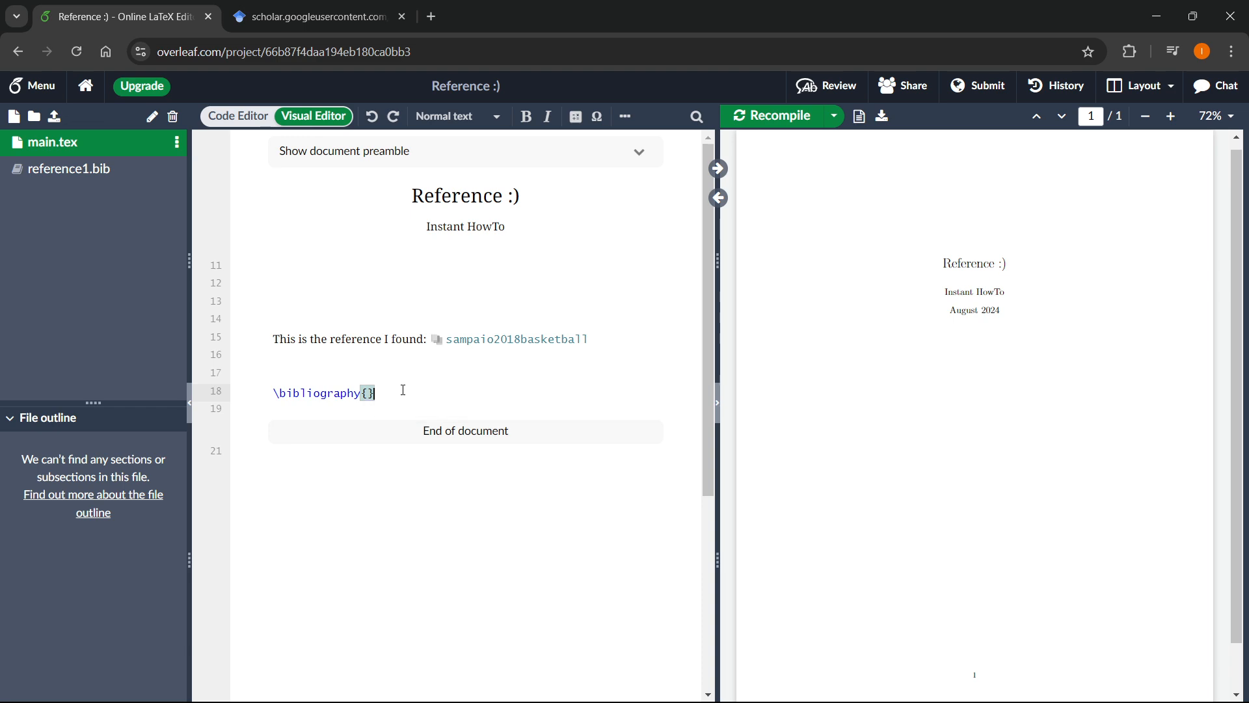
click(369, 393)
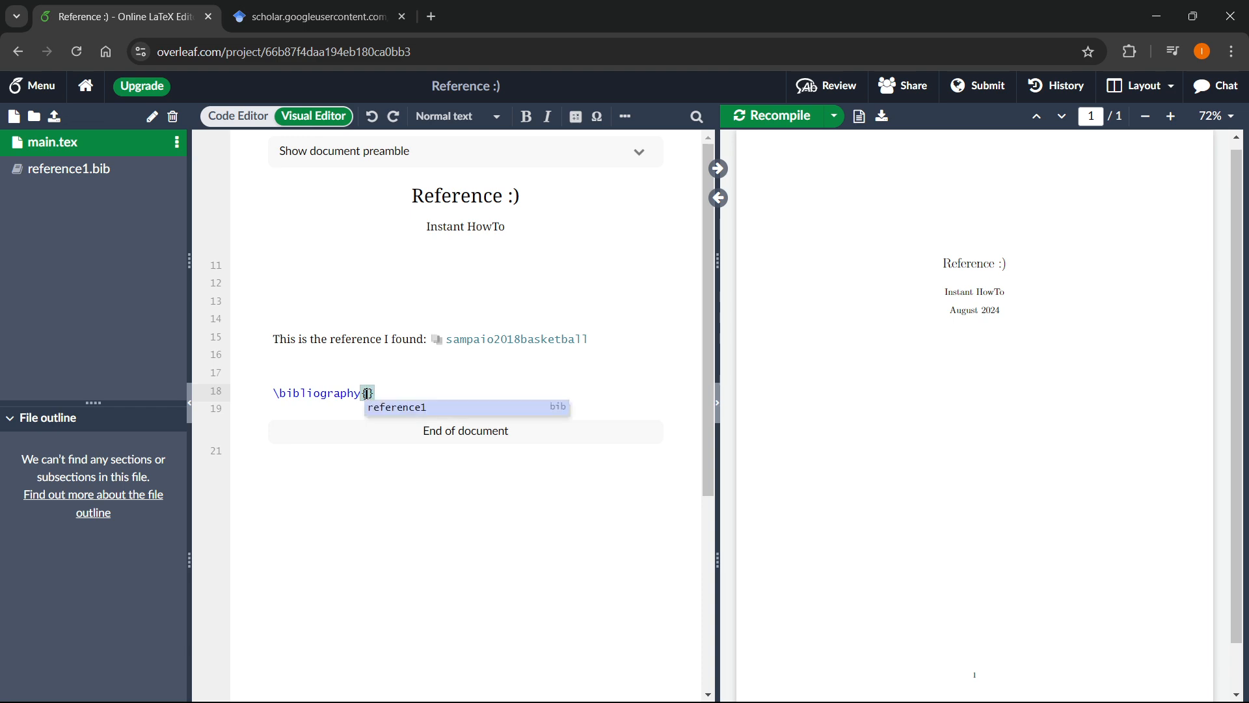
click(420, 406)
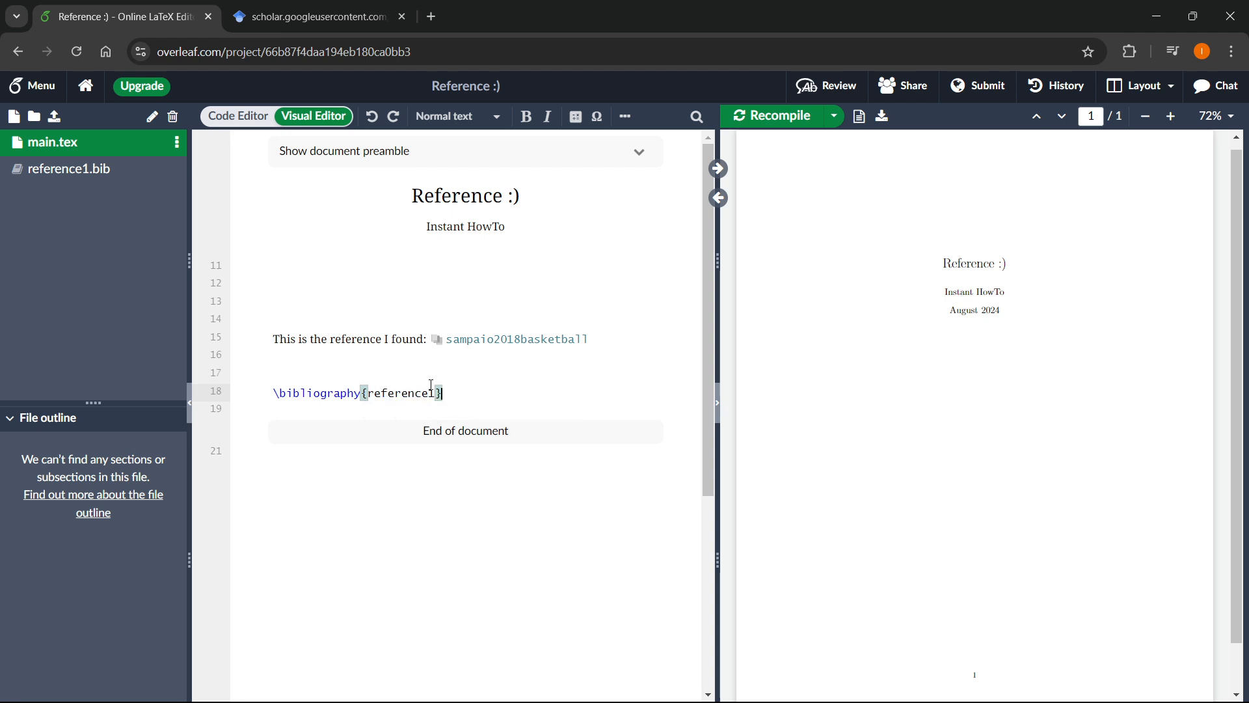
Insert a \bibliographystyle{} command with the style plain on the line above the \bibliography command.
click(290, 379)
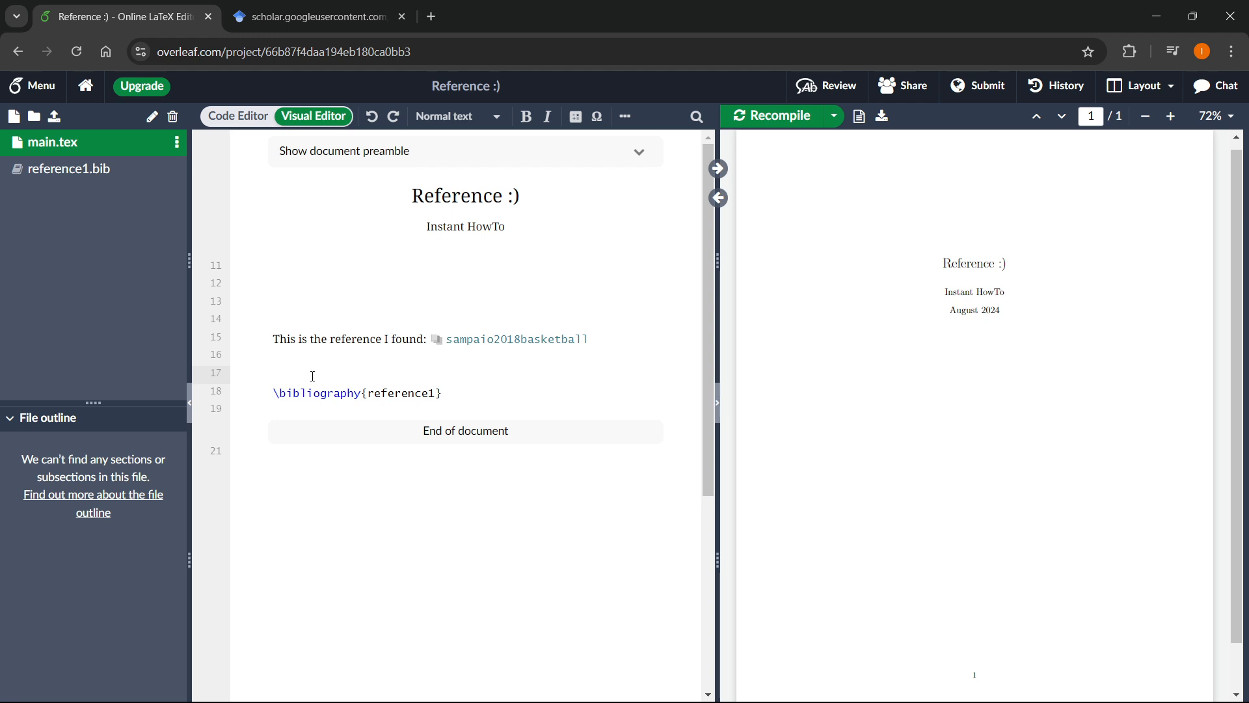
text(\)
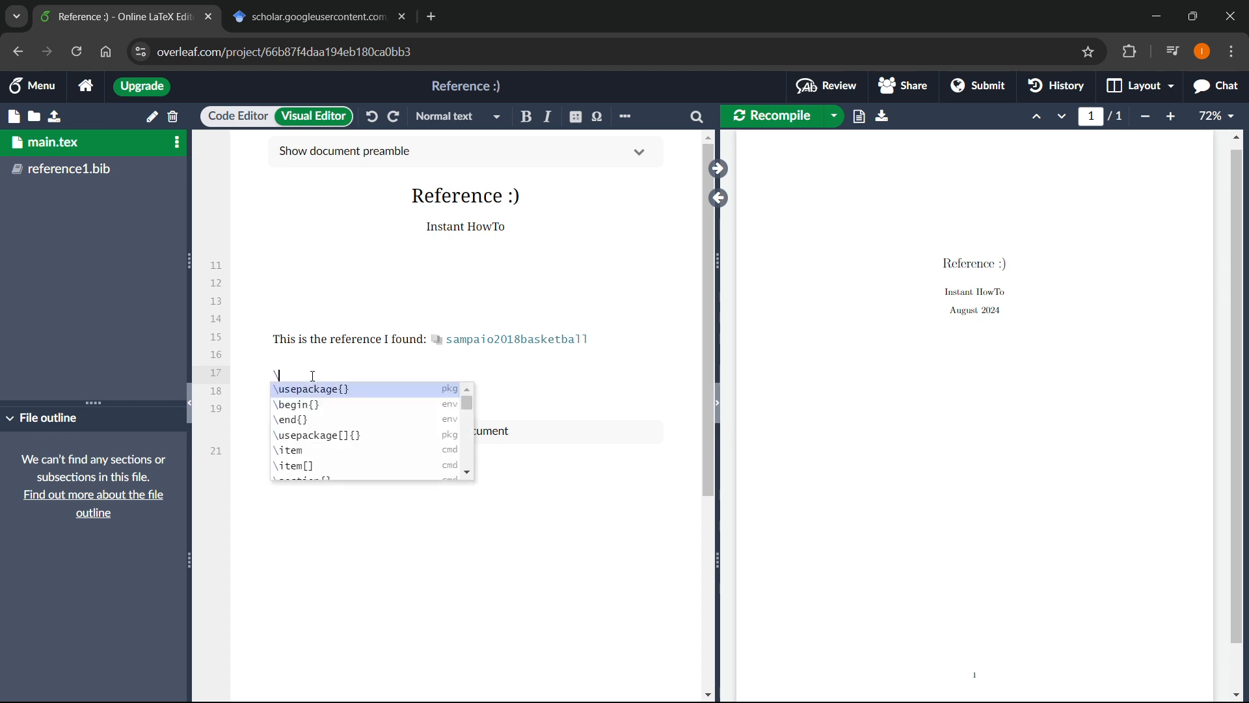
text(bib)
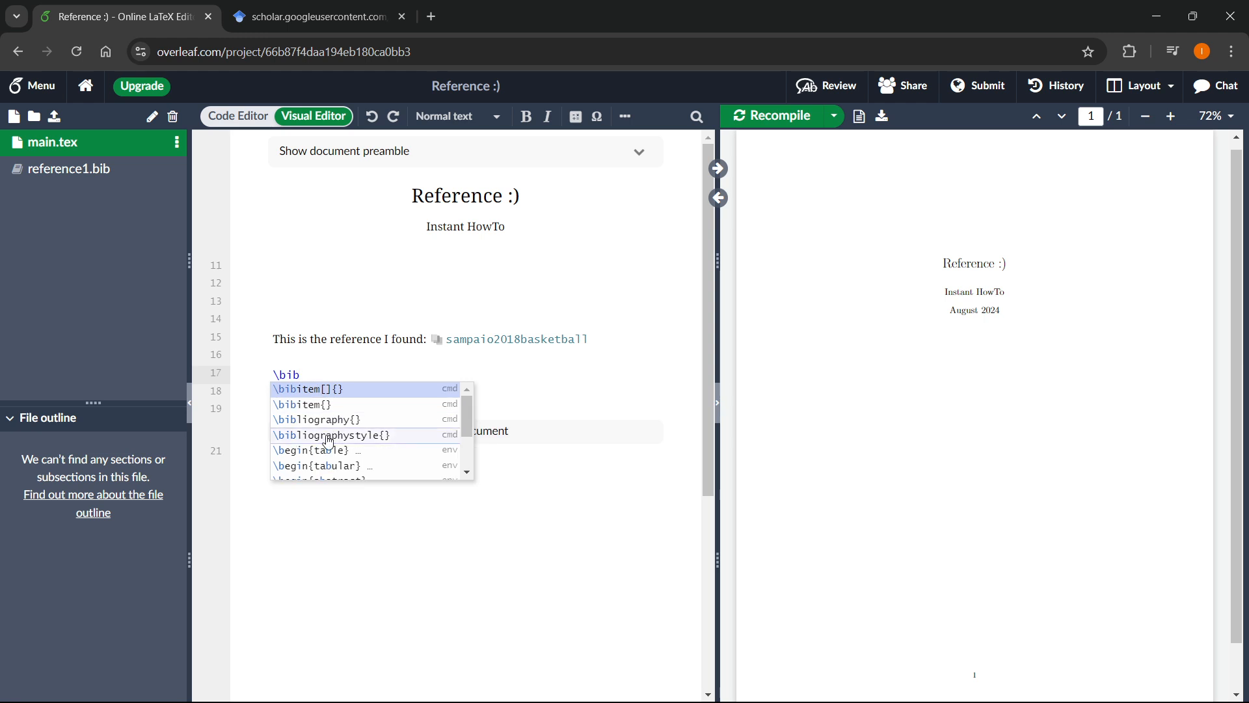
click(361, 434)
click(401, 375)
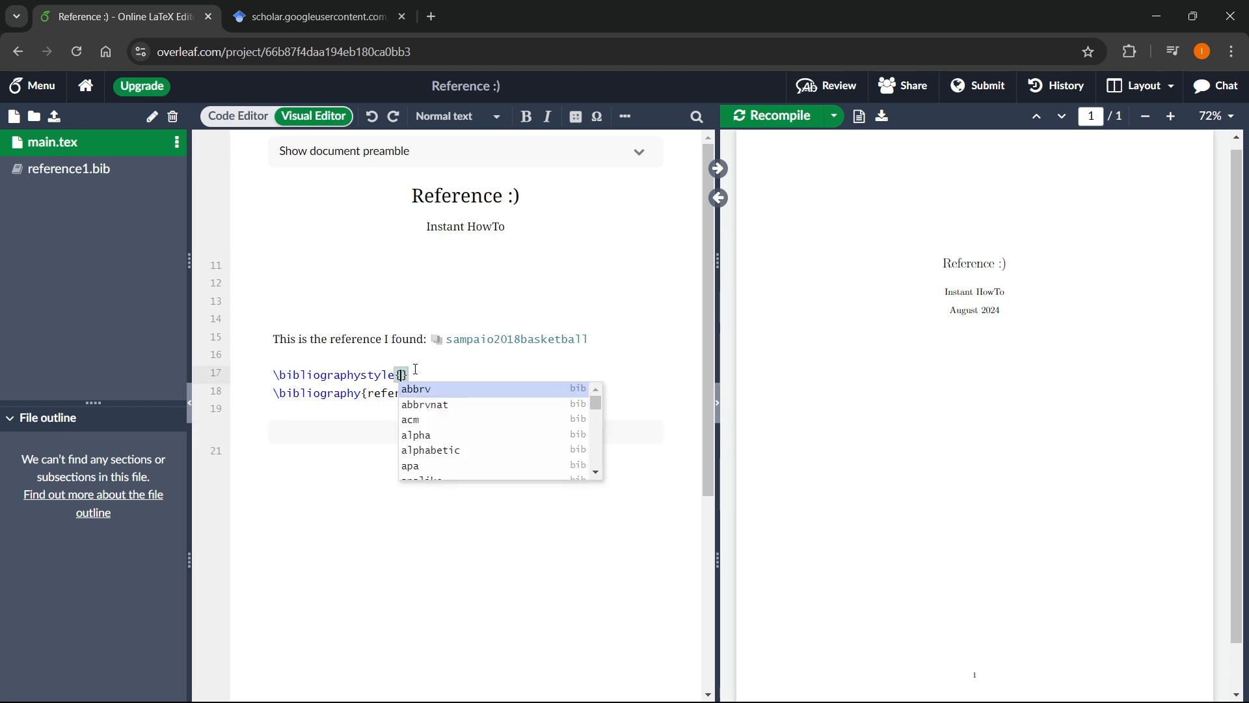
text(plain)
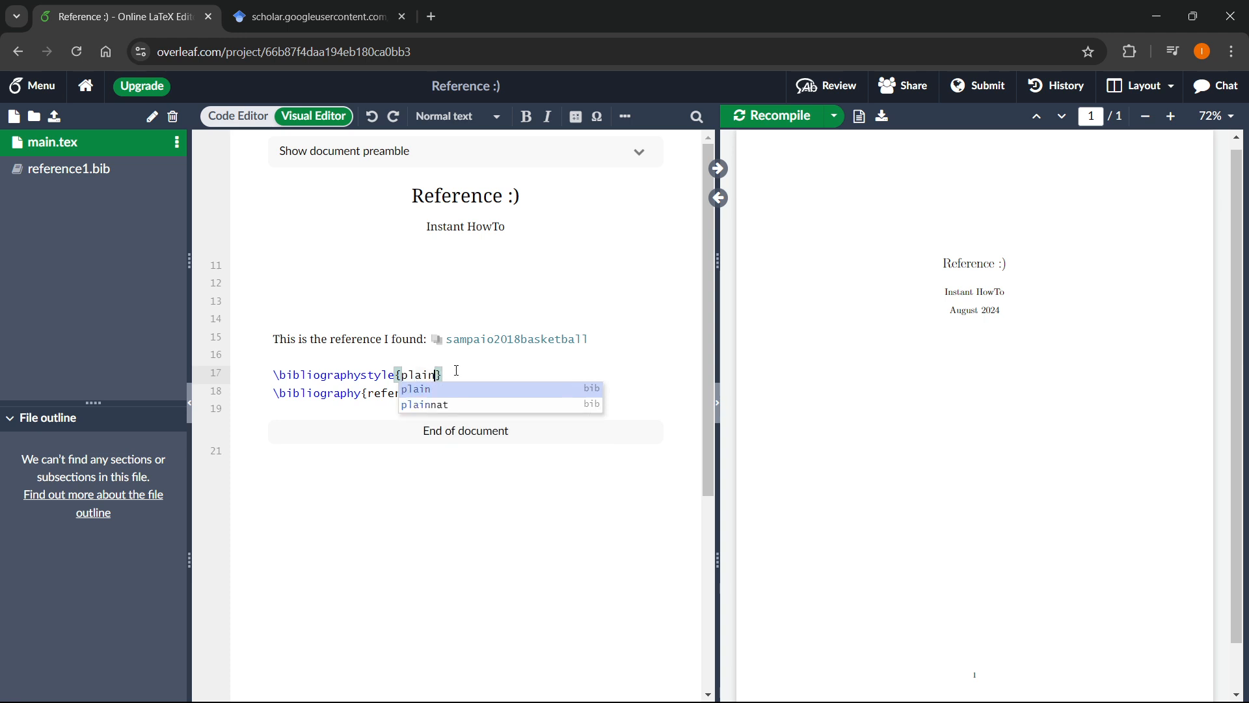
key(Escape)
click(463, 389)
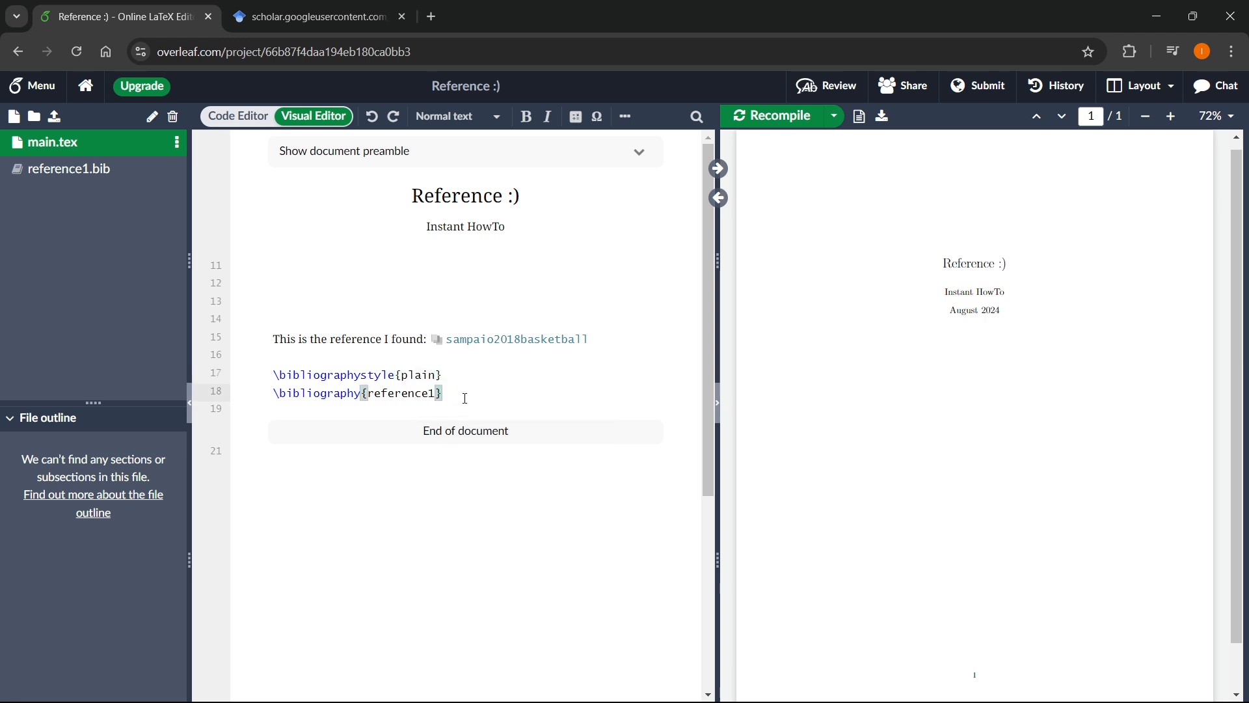
key(Return)
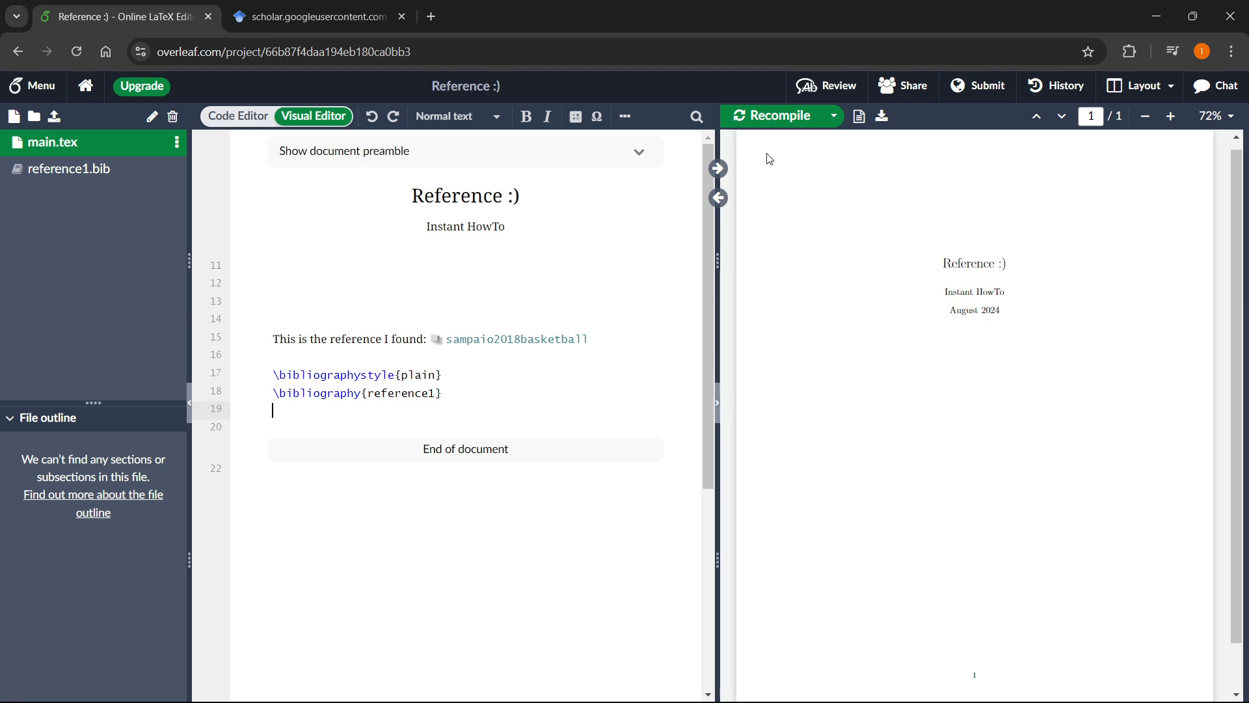
Recompile the document to update the PDF preview with the citation and reference list.
click(764, 117)
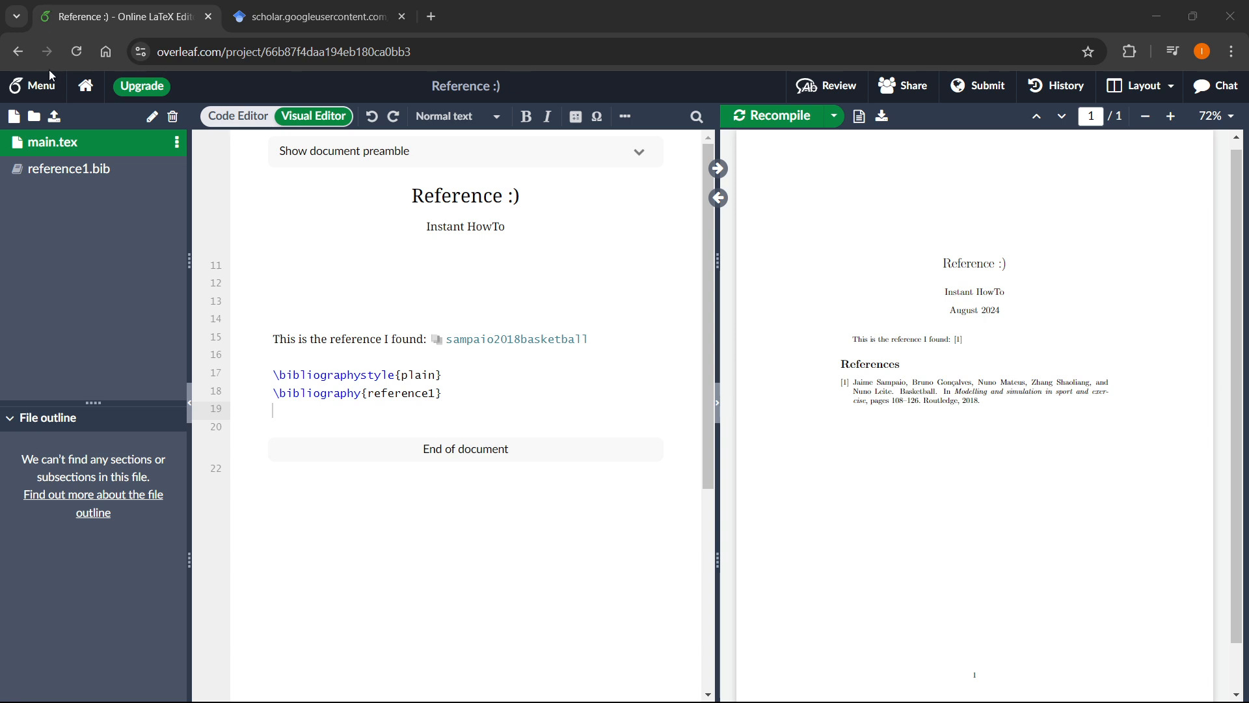
click(926, 475)
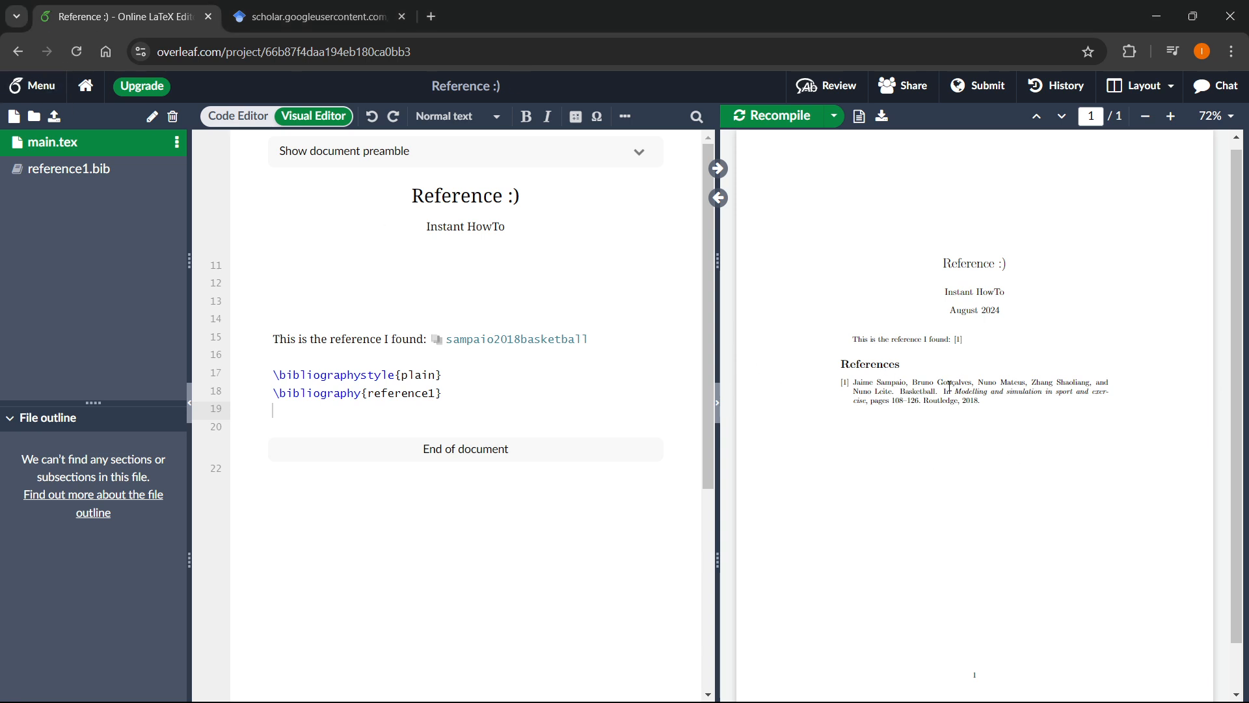